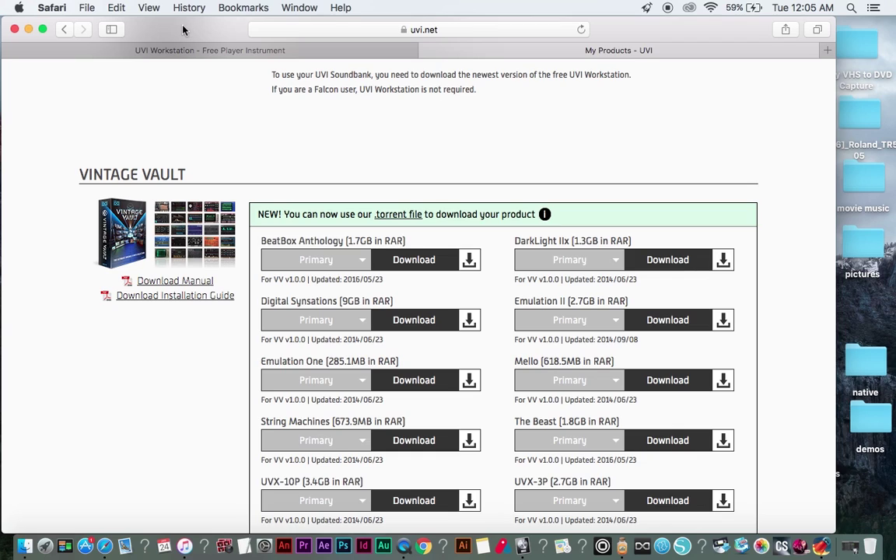
Launch UVI Workstation from the Dock, hide Safari, and position the Workstation window on the desktop
{"action": "left_click_drag", "start_coordinate": [183, 30], "coordinate": [203, 30]}
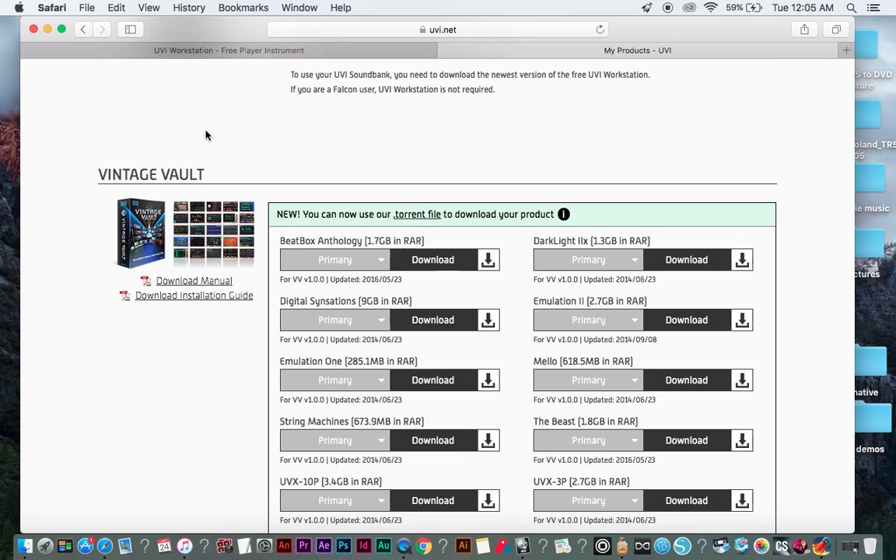
{"action": "scroll", "coordinate": [206, 136], "scroll_direction": "down", "scroll_amount": 3}
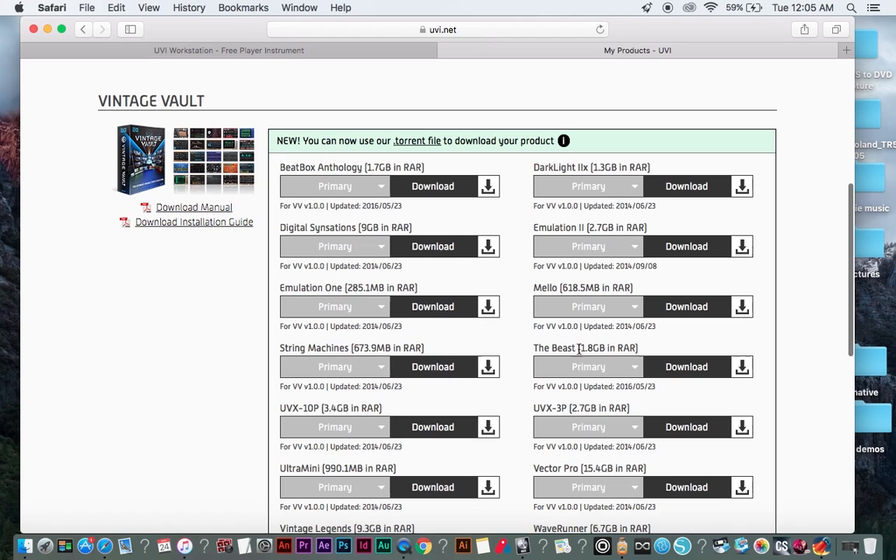
{"action": "scroll", "coordinate": [517, 389], "scroll_direction": "down", "scroll_amount": 3}
{"action": "scroll", "coordinate": [555, 438], "scroll_direction": "down", "scroll_amount": 3}
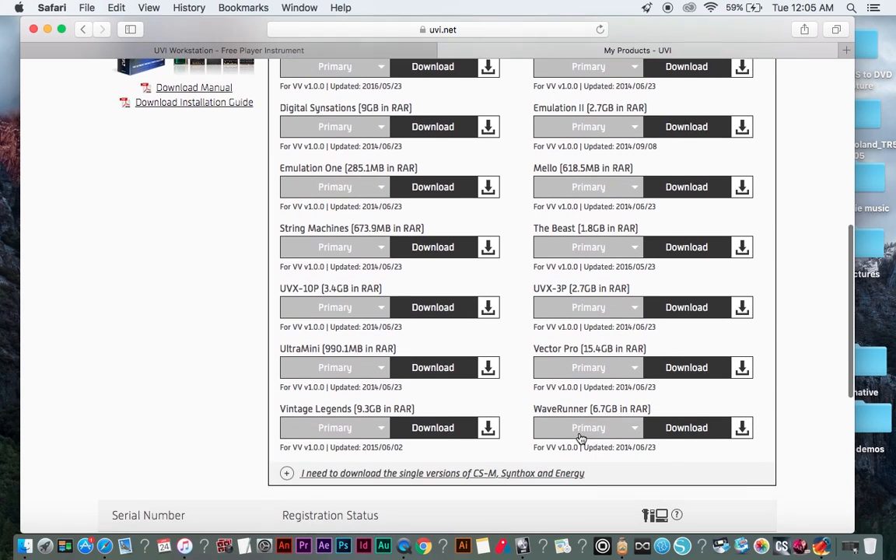
{"action": "scroll", "coordinate": [604, 418], "scroll_direction": "up", "scroll_amount": 5}
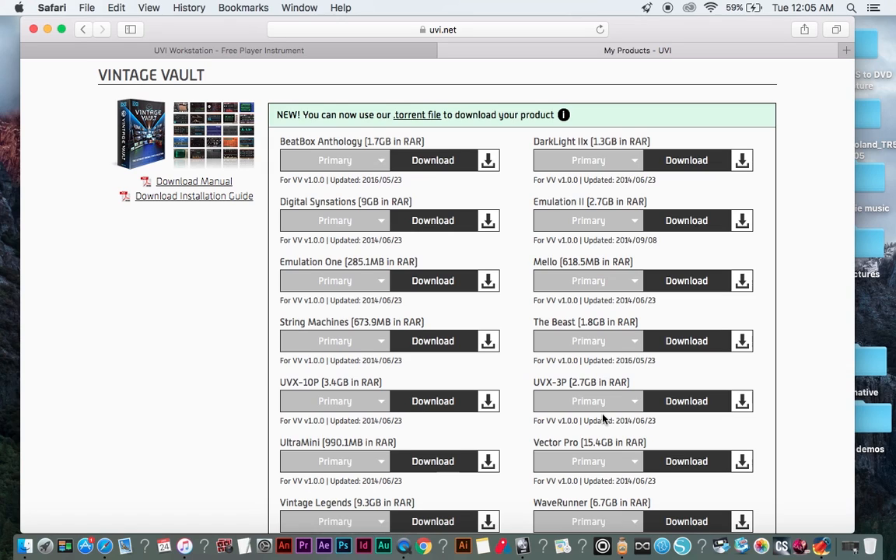
{"action": "scroll", "coordinate": [604, 420], "scroll_direction": "down", "scroll_amount": 3}
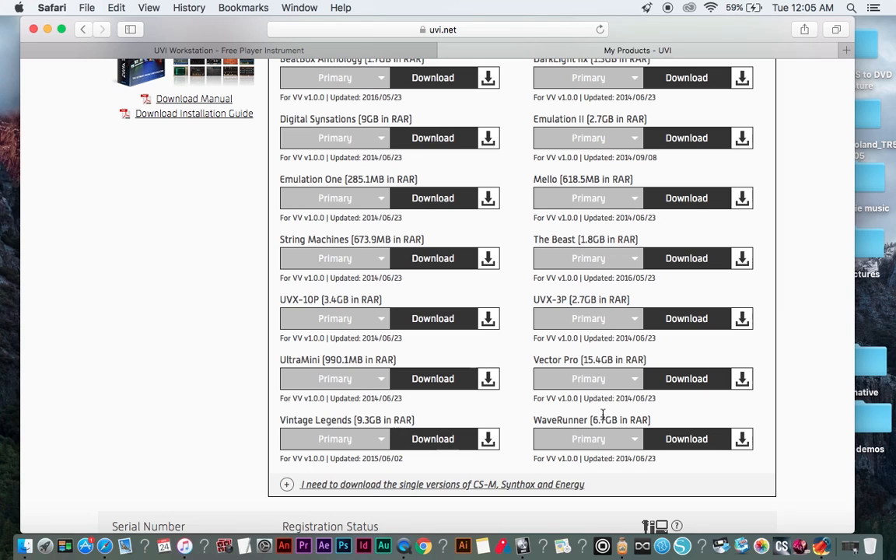
{"action": "scroll", "coordinate": [603, 416], "scroll_direction": "up", "scroll_amount": 4}
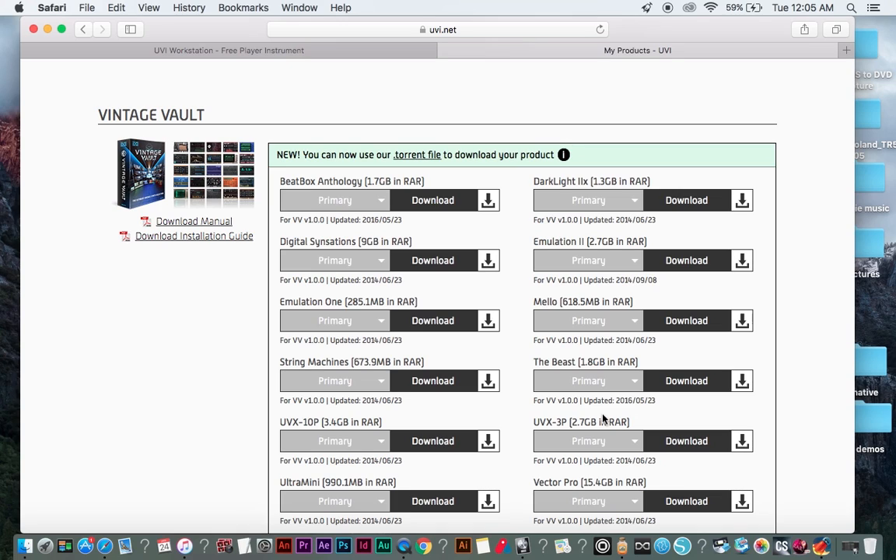
{"action": "scroll", "coordinate": [603, 418], "scroll_direction": "up", "scroll_amount": 2}
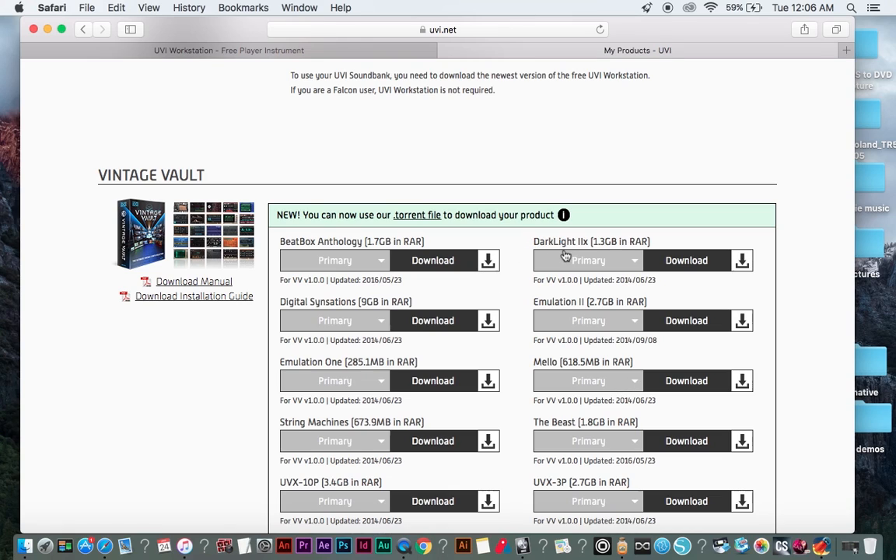
{"action": "scroll", "coordinate": [511, 269], "scroll_direction": "down", "scroll_amount": 1}
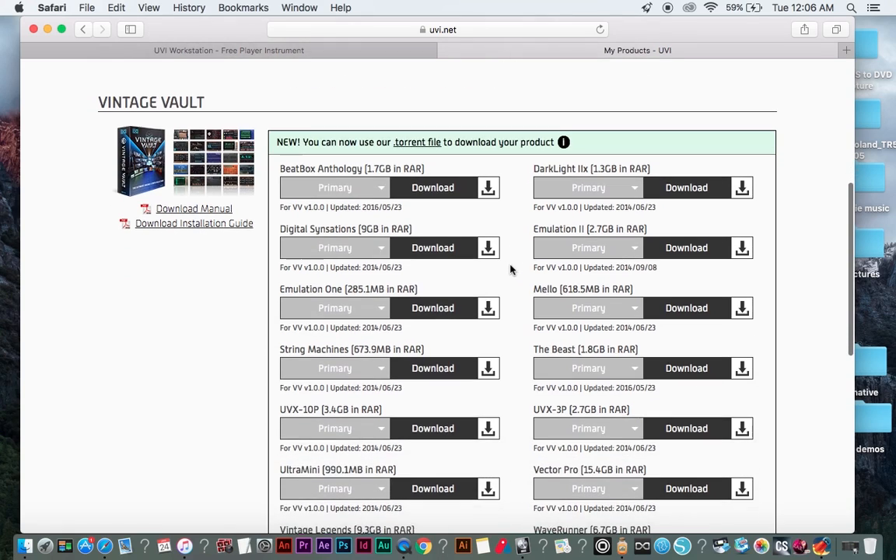
{"action": "scroll", "coordinate": [511, 269], "scroll_direction": "up", "scroll_amount": 10}
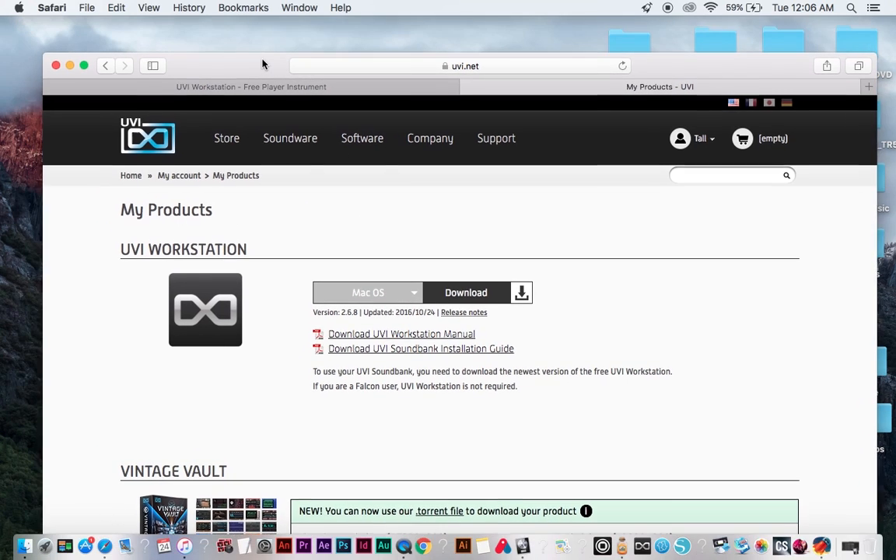
{"action": "left_click_drag", "start_coordinate": [242, 28], "coordinate": [235, 28]}
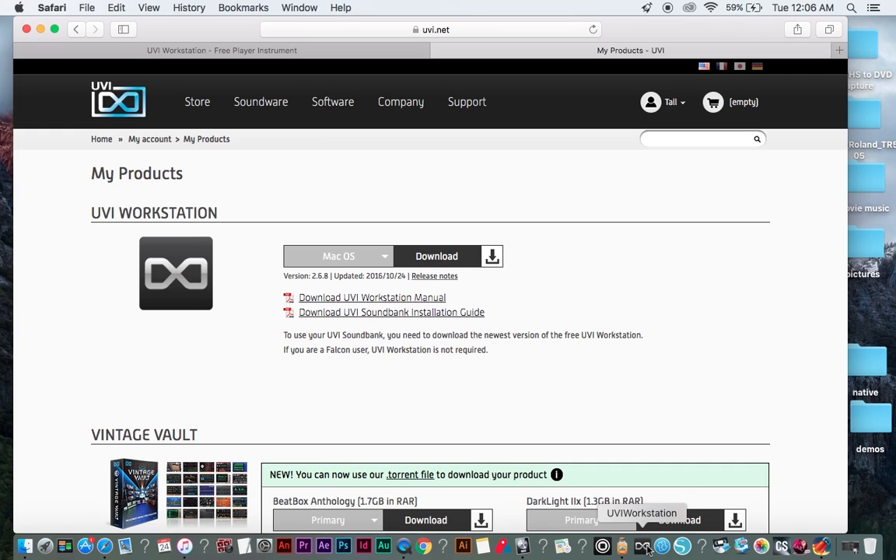
{"action": "left_click", "coordinate": [643, 547]}
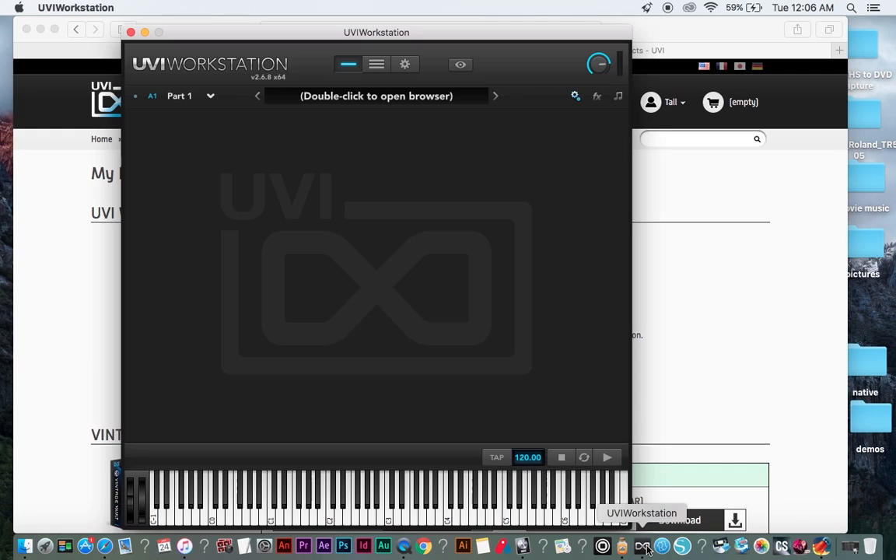
{"action": "left_click", "coordinate": [42, 31]}
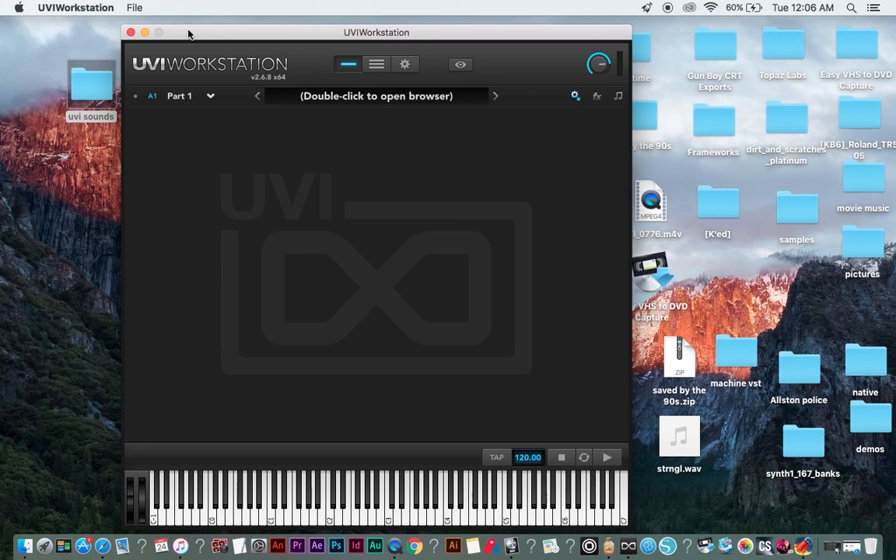
{"action": "left_click_drag", "start_coordinate": [173, 33], "coordinate": [257, 41]}
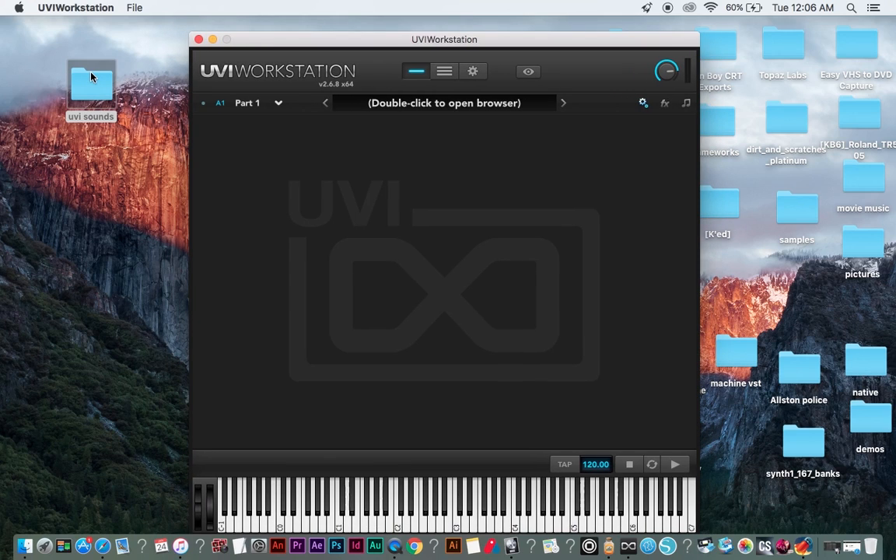
{"action": "left_click", "coordinate": [91, 76]}
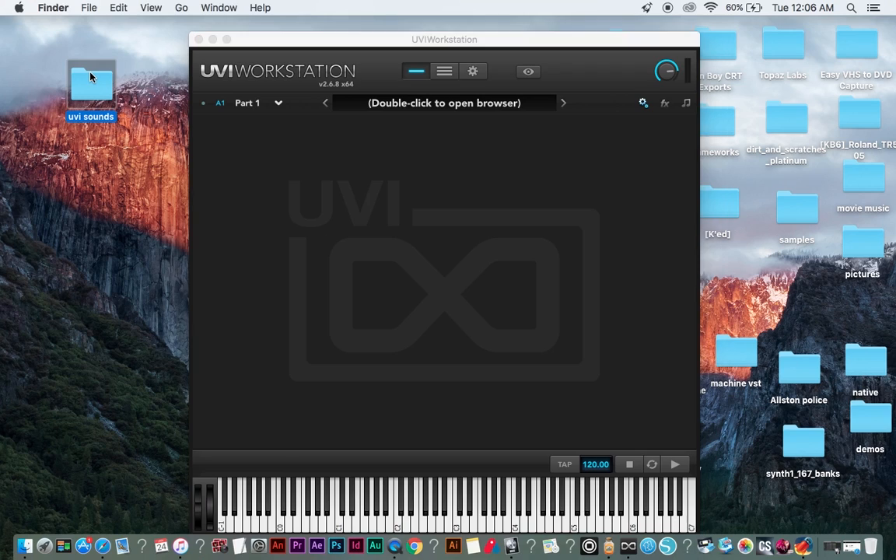
{"action": "double_click", "coordinate": [91, 75]}
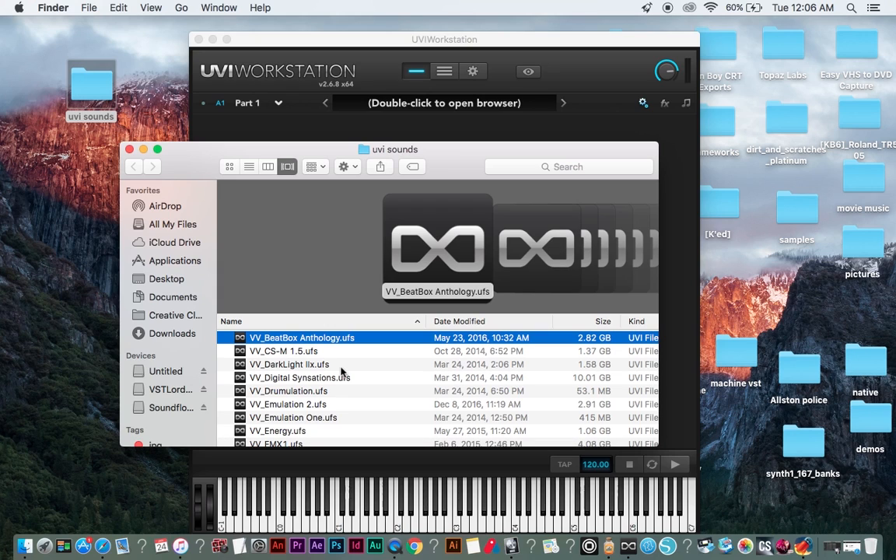
{"action": "left_click", "coordinate": [284, 351]}
{"action": "scroll", "coordinate": [306, 354], "scroll_direction": "down", "scroll_amount": 10}
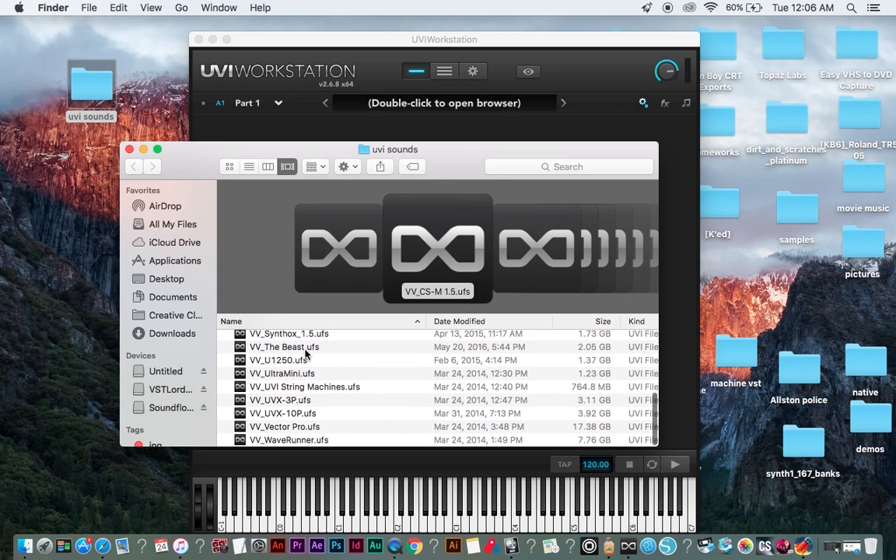
{"action": "scroll", "coordinate": [306, 354], "scroll_direction": "up", "scroll_amount": 5}
{"action": "scroll", "coordinate": [305, 354], "scroll_direction": "down", "scroll_amount": 5}
{"action": "left_click", "coordinate": [128, 150]}
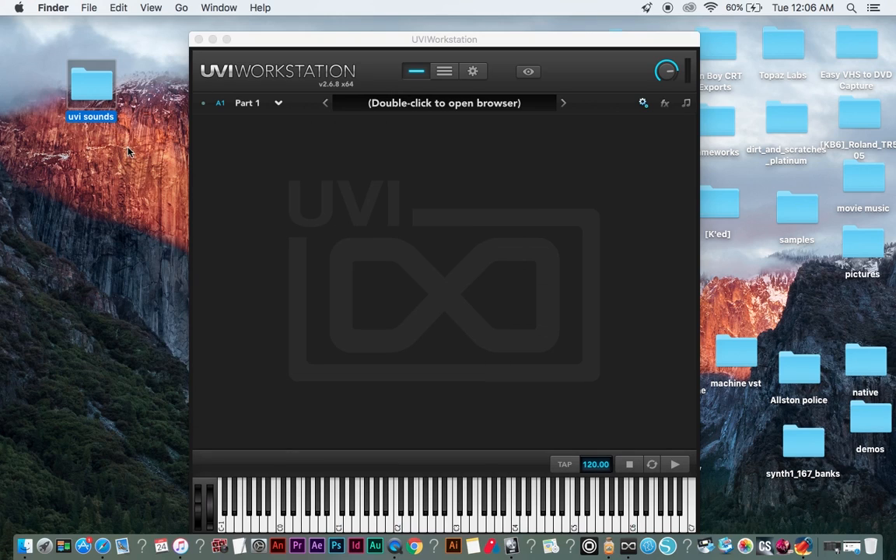
{"action": "left_click", "coordinate": [473, 72]}
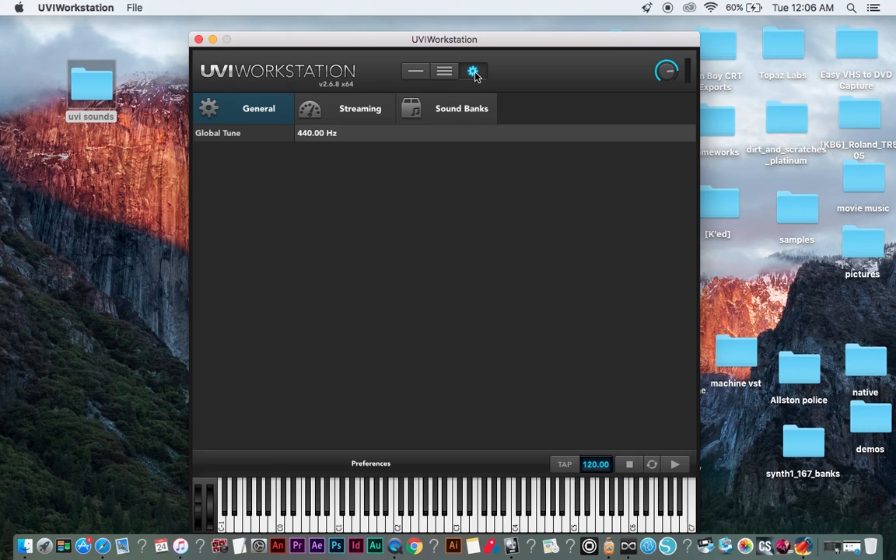
{"action": "left_click", "coordinate": [462, 108]}
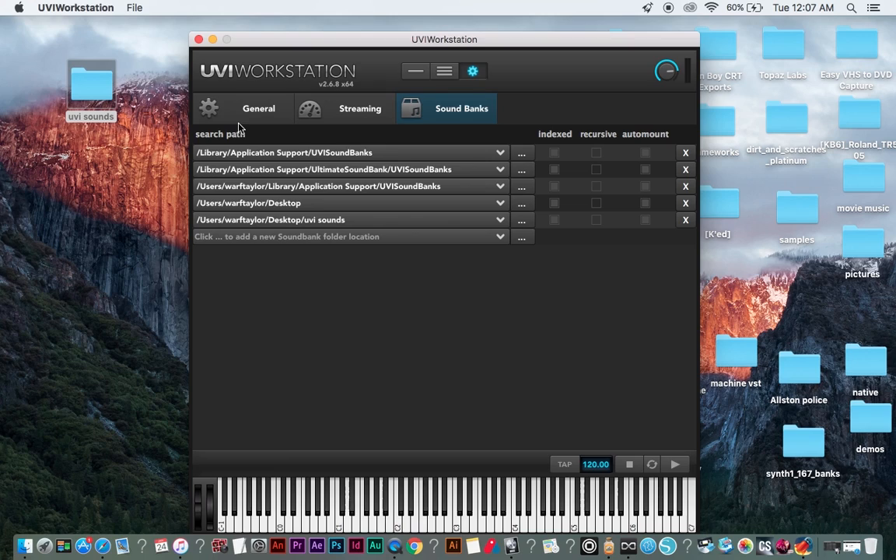
{"action": "left_click", "coordinate": [259, 109]}
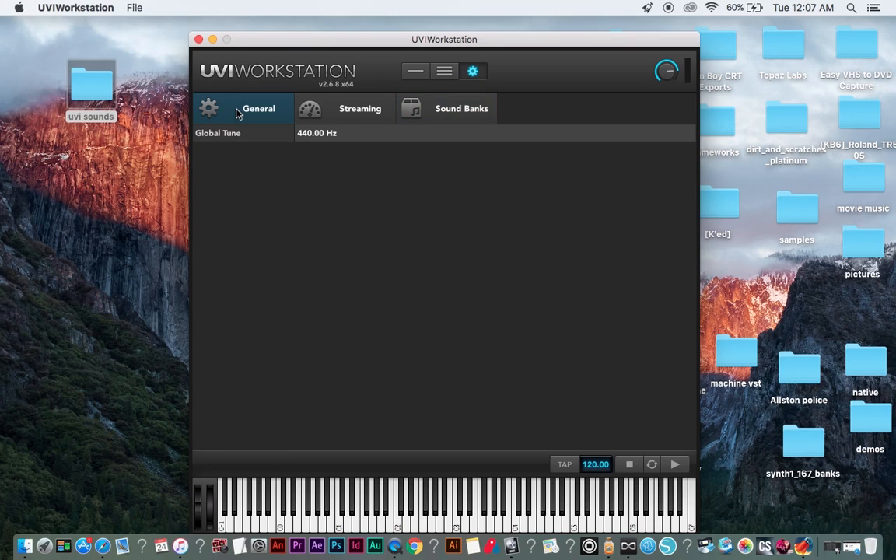
{"action": "left_click", "coordinate": [415, 72]}
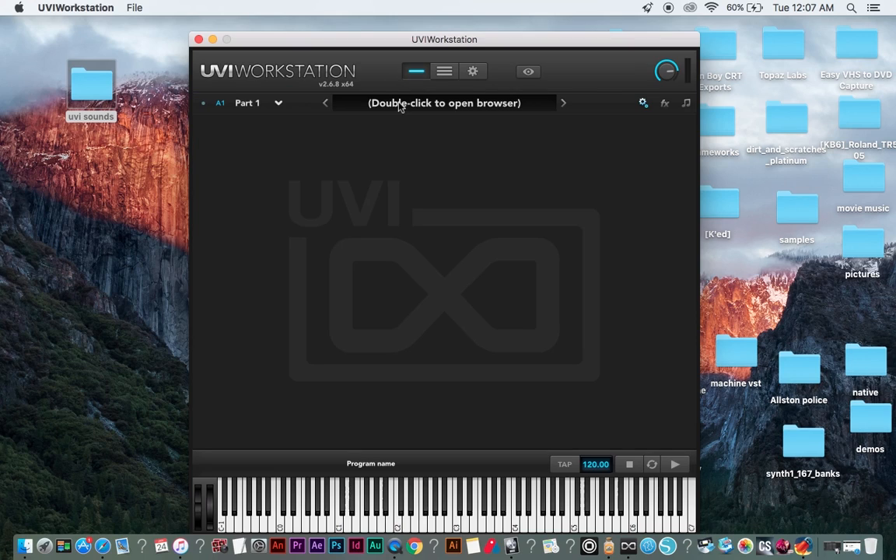
Browse the mounted soundbanks, from UVI Tutorial Set and BeatBox Anthology down to String Machines and back
{"action": "left_click_drag", "start_coordinate": [322, 39], "coordinate": [324, 8]}
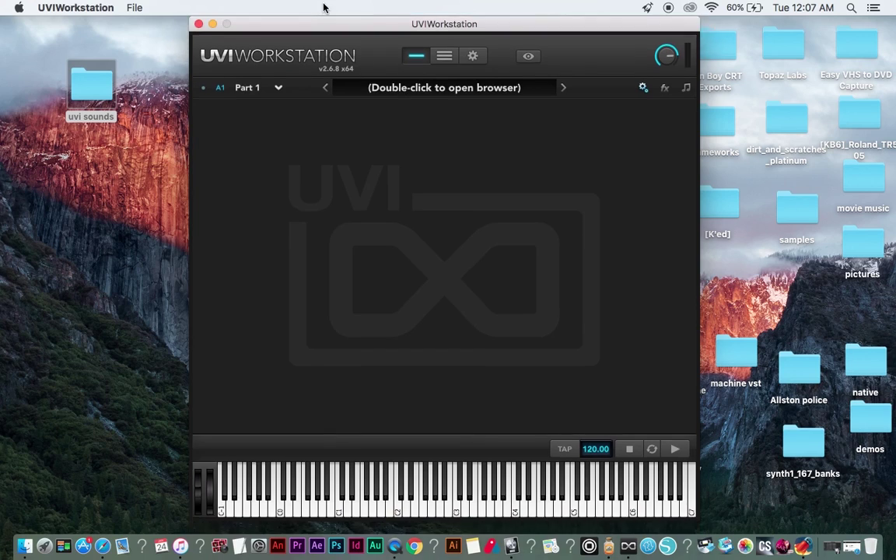
{"action": "double_click", "coordinate": [373, 87]}
{"action": "left_click", "coordinate": [251, 169]}
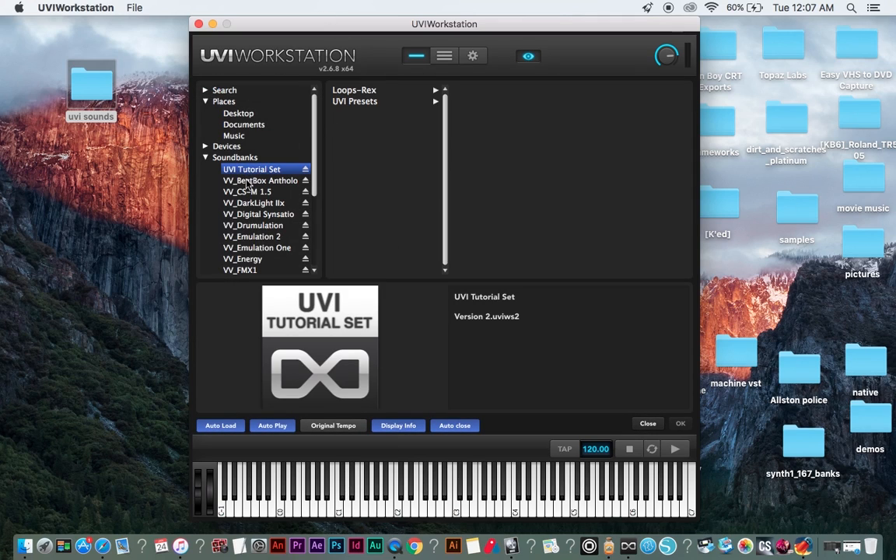
{"action": "left_click", "coordinate": [249, 182]}
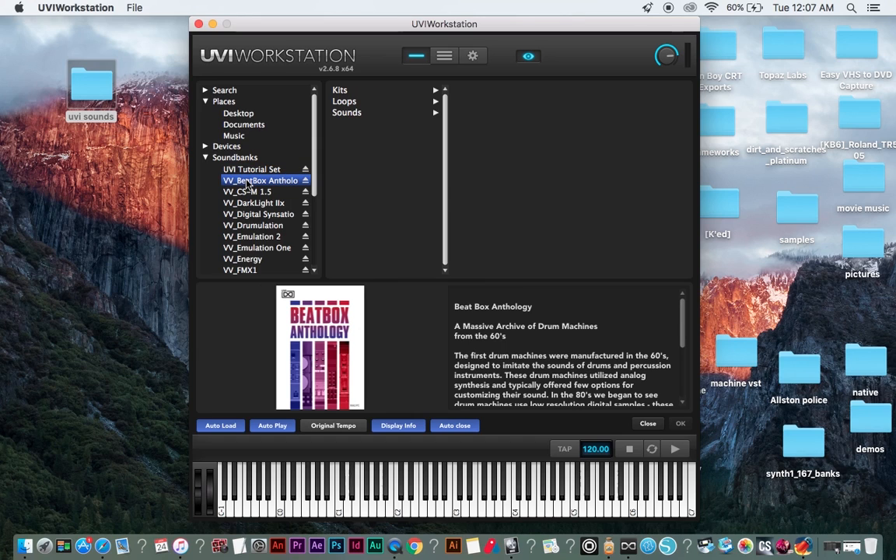
{"action": "key", "text": "Down"}
{"action": "key", "text": "Down"}
{"action": "key", "text": "Down"}
{"action": "key", "text": "Down"}
{"action": "key", "text": "Down"}
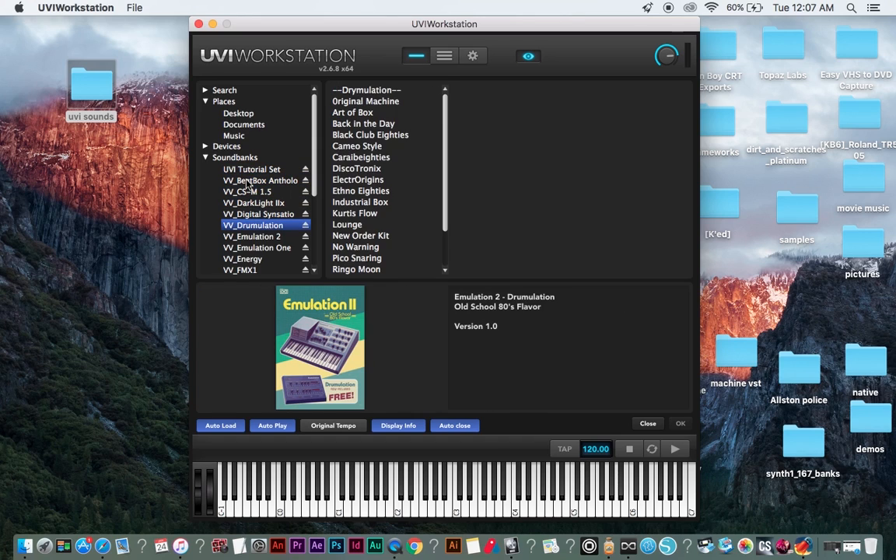
{"action": "key", "text": "Down"}
{"action": "key", "text": "Down"}
{"action": "key", "text": "Down"}
{"action": "key", "text": "Down"}
{"action": "key", "text": "Down"}
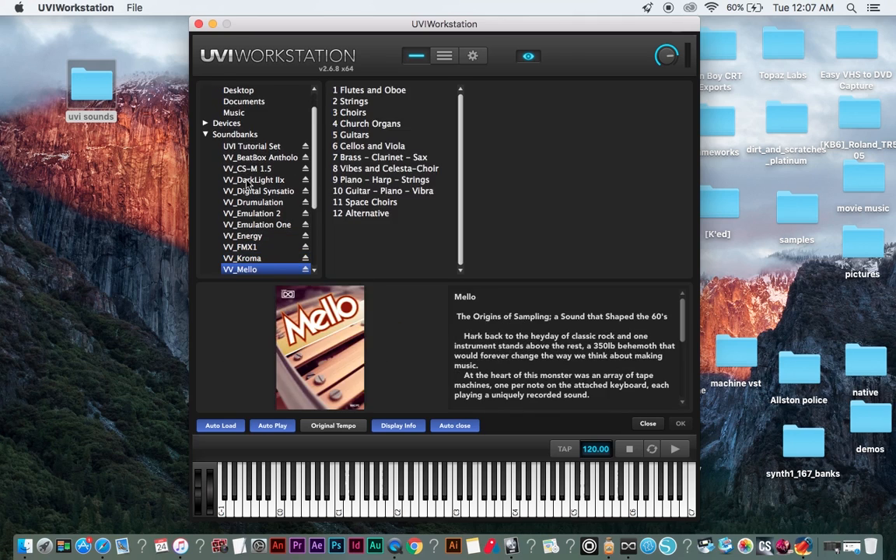
{"action": "key", "text": "Down"}
{"action": "key", "text": "Down"}
{"action": "key", "text": "Down"}
{"action": "key", "text": "Down"}
{"action": "key", "text": "Down"}
{"action": "key", "text": "Down"}
{"action": "key", "text": "Down"}
{"action": "key", "text": "Down"}
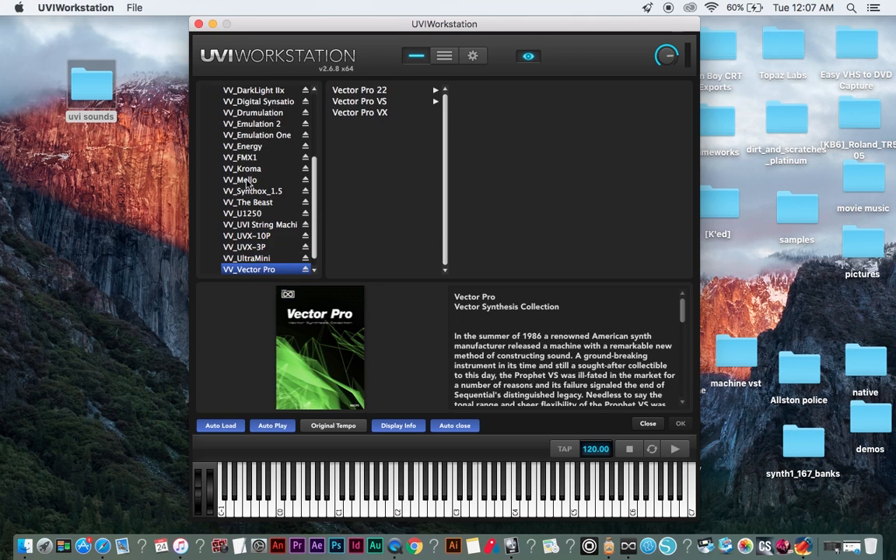
{"action": "key", "text": "Down"}
{"action": "key", "text": "Up"}
{"action": "key", "text": "Up"}
{"action": "key", "text": "Up"}
{"action": "key", "text": "Up"}
{"action": "key", "text": "Up"}
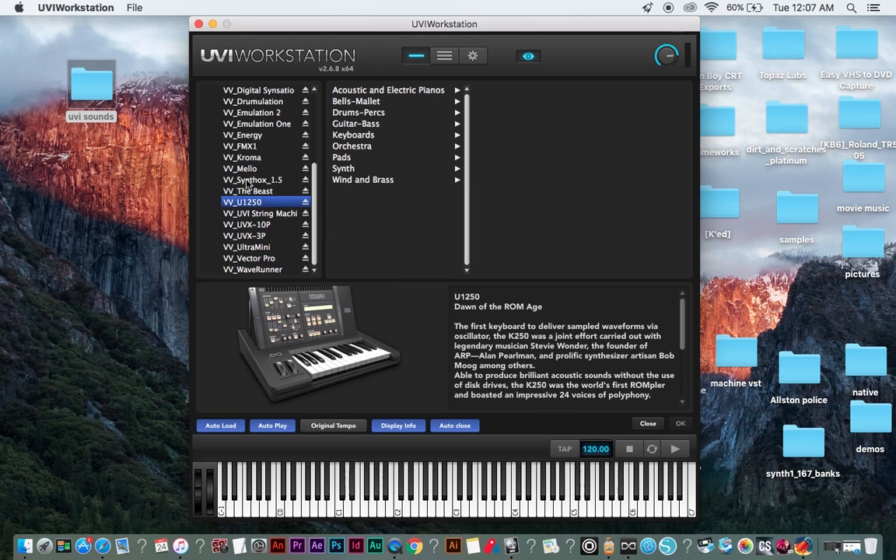
{"action": "key", "text": "Up"}
{"action": "key", "text": "Up"}
{"action": "key", "text": "Up"}
{"action": "key", "text": "Up"}
{"action": "key", "text": "Up"}
{"action": "key", "text": "Up"}
{"action": "key", "text": "Up"}
{"action": "key", "text": "Up"}
{"action": "key", "text": "Up"}
{"action": "key", "text": "Up"}
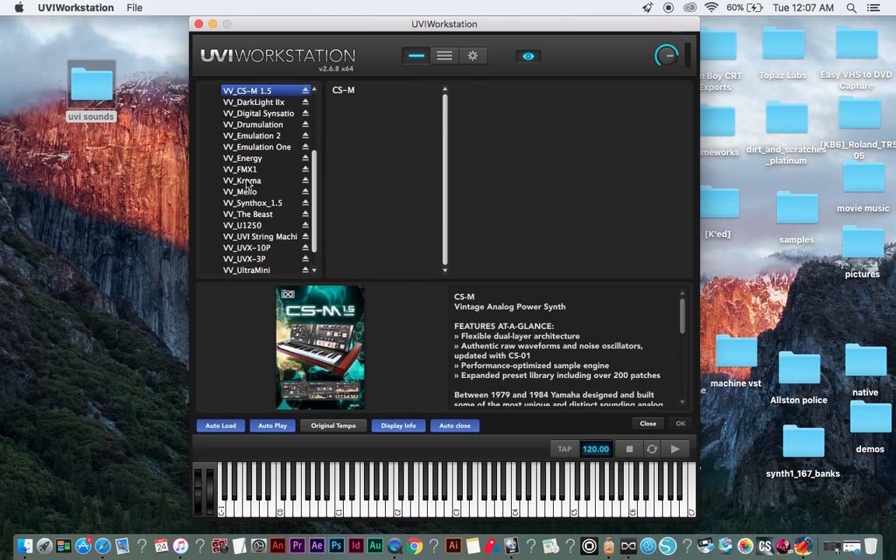
{"action": "key", "text": "Up"}
{"action": "key", "text": "Up"}
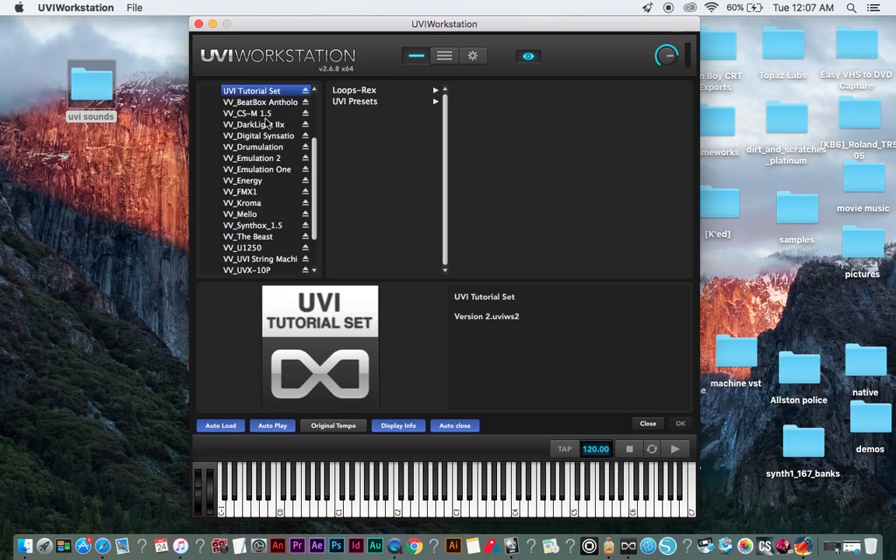
{"action": "scroll", "coordinate": [268, 119], "scroll_direction": "up", "scroll_amount": 1}
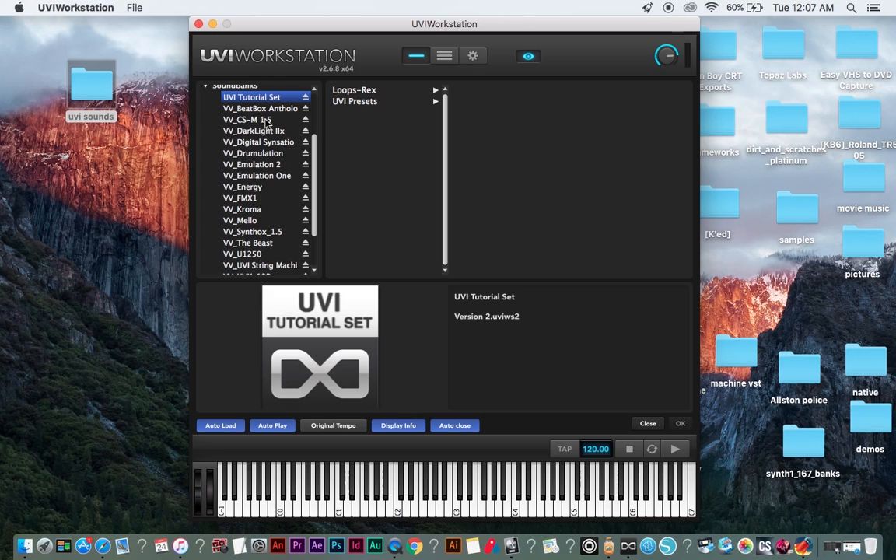
Select the VV_CS-M 1.5 soundbank to show its CS-M program and synth description
{"action": "left_click", "coordinate": [268, 120]}
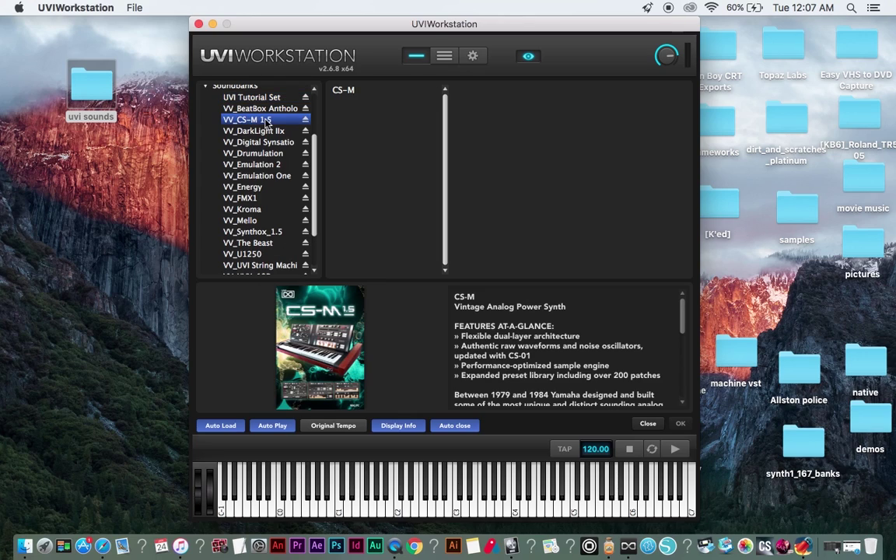
Load CS-M, set its MIDI channel to Omni, step to the AR-Art Peggios preset, and reopen the browser
{"action": "double_click", "coordinate": [346, 90]}
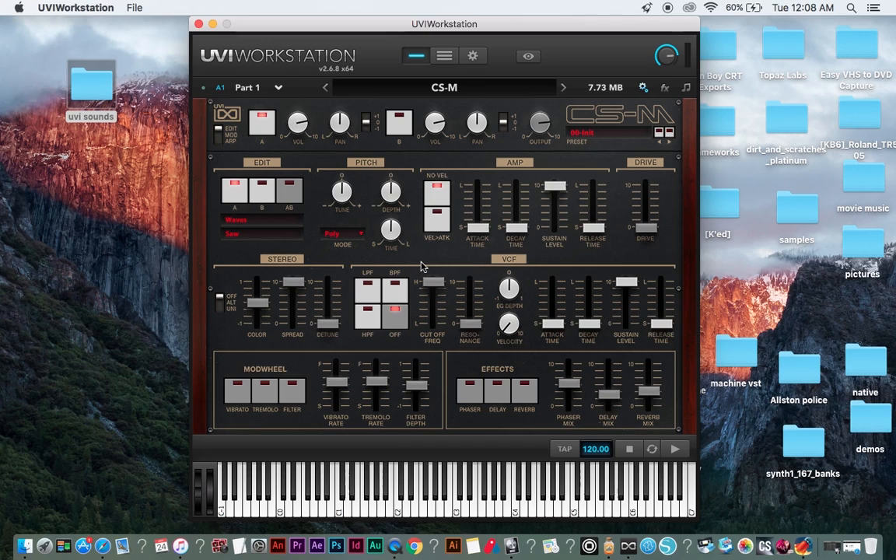
{"action": "left_click", "coordinate": [220, 87]}
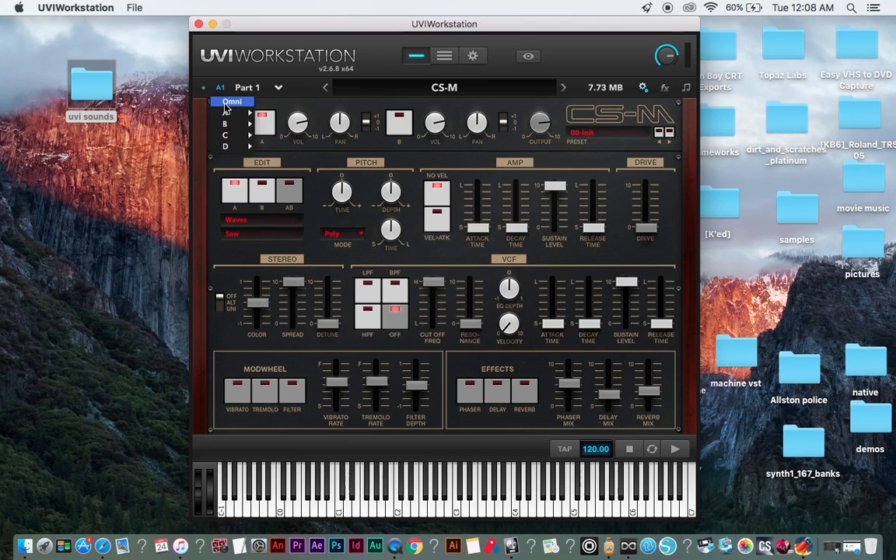
{"action": "left_click", "coordinate": [229, 102]}
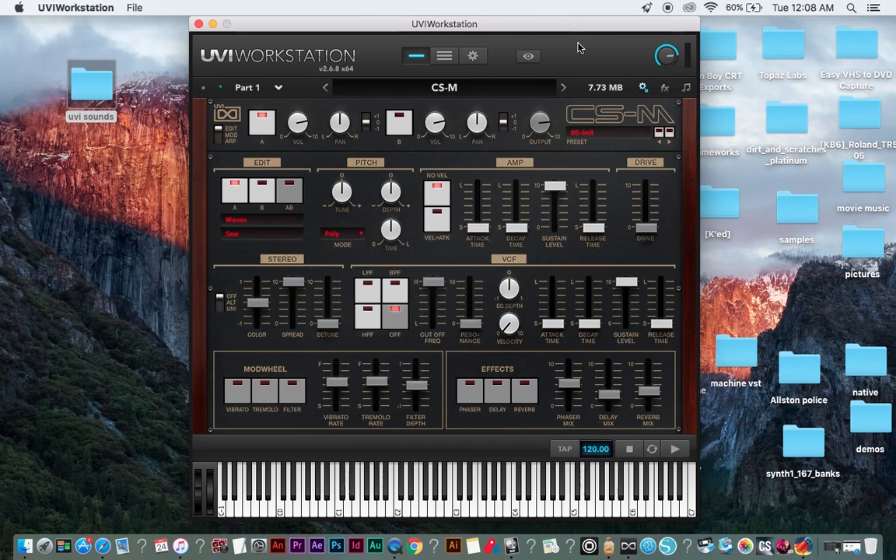
{"action": "left_click", "coordinate": [669, 132]}
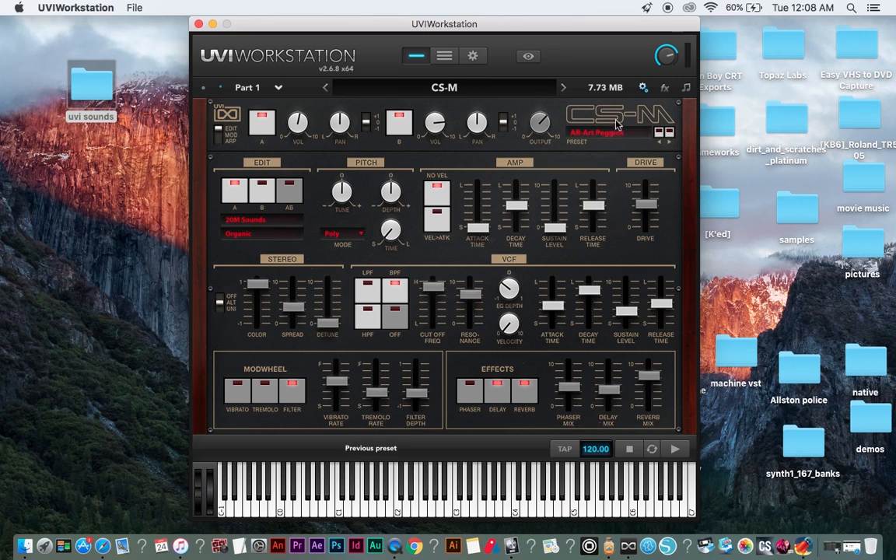
{"action": "double_click", "coordinate": [487, 93]}
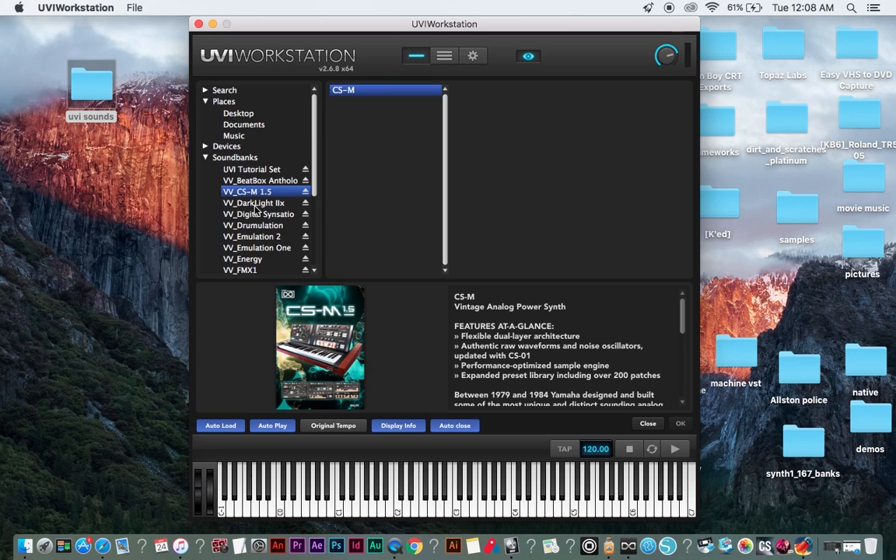
{"action": "scroll", "coordinate": [256, 208], "scroll_direction": "down", "scroll_amount": 5}
{"action": "scroll", "coordinate": [256, 208], "scroll_direction": "down", "scroll_amount": 5}
{"action": "scroll", "coordinate": [256, 208], "scroll_direction": "up", "scroll_amount": 4}
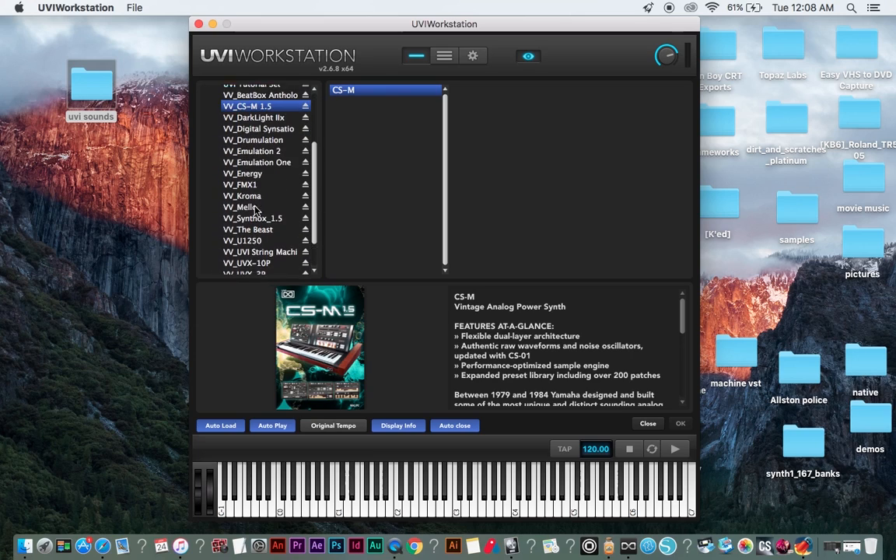
{"action": "scroll", "coordinate": [256, 209], "scroll_direction": "up", "scroll_amount": 2}
{"action": "scroll", "coordinate": [256, 210], "scroll_direction": "up", "scroll_amount": 2}
Load Classic Fair Aahs from DarkLight IIx's 1-Page P Fair Voices category
{"action": "left_click", "coordinate": [250, 167]}
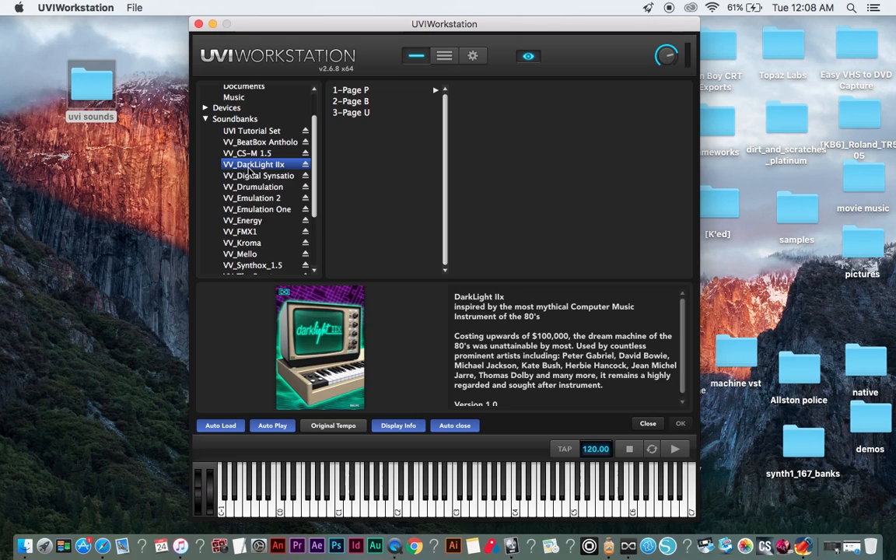
{"action": "left_click", "coordinate": [350, 90]}
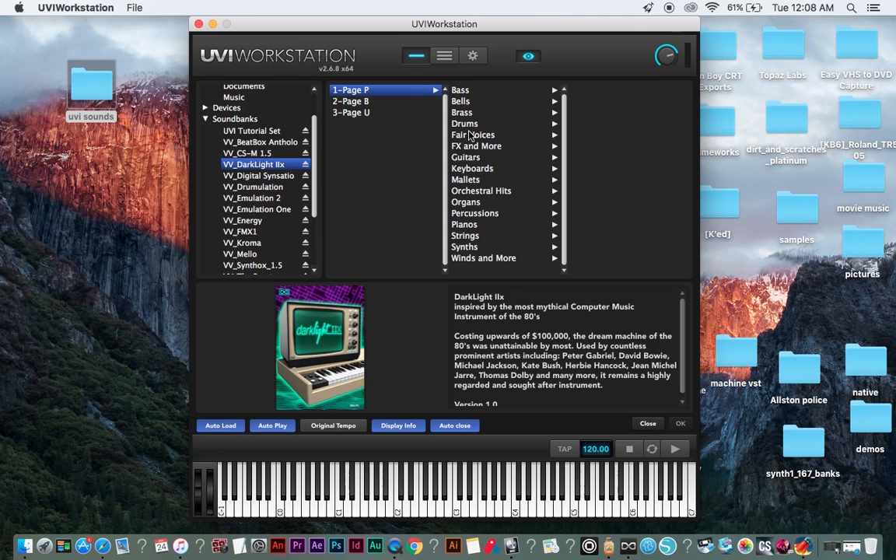
{"action": "left_click", "coordinate": [470, 135]}
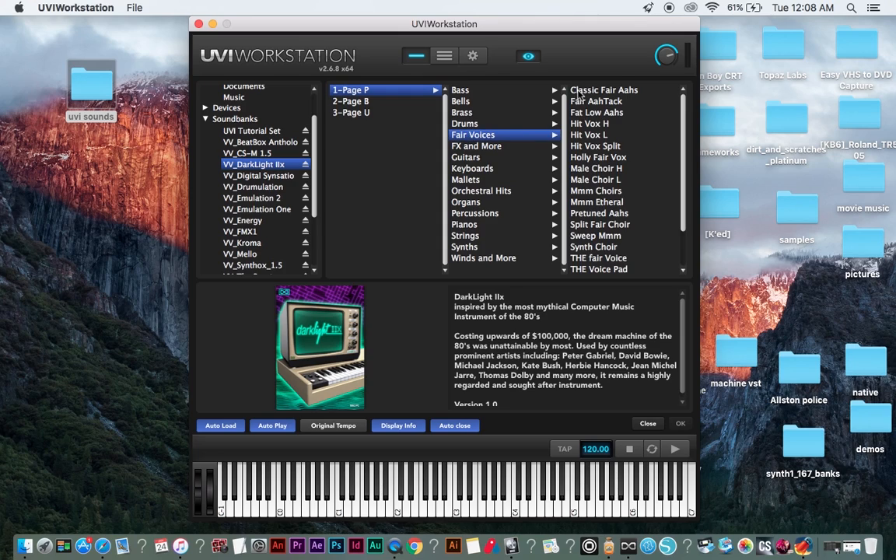
{"action": "double_click", "coordinate": [604, 91]}
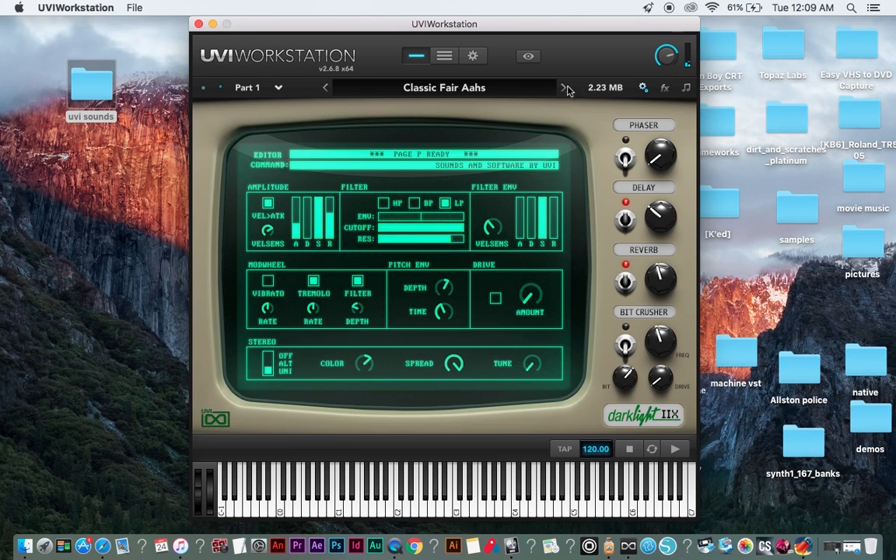
Step through two Fair Voices programs, then load Analog Strings from the DarkLight IIx Synths category
{"action": "left_click", "coordinate": [564, 88]}
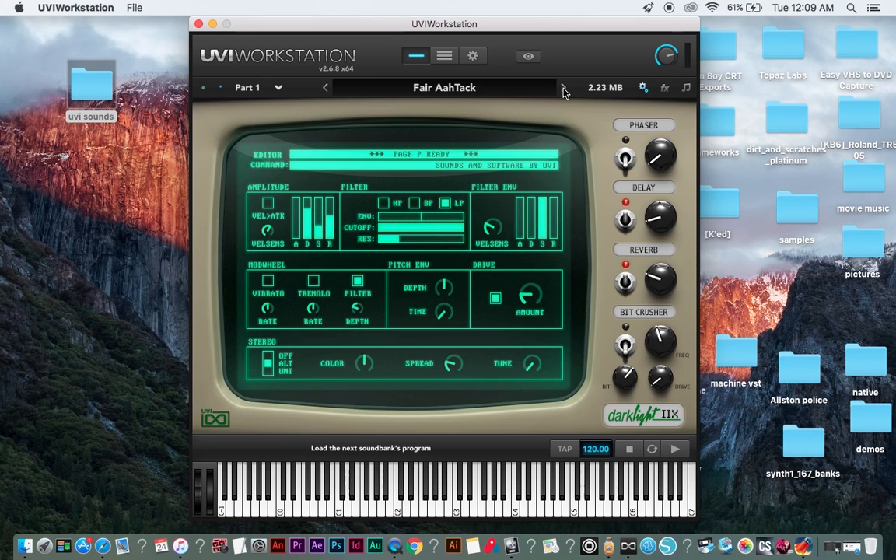
{"action": "left_click", "coordinate": [564, 87]}
{"action": "left_click", "coordinate": [502, 92]}
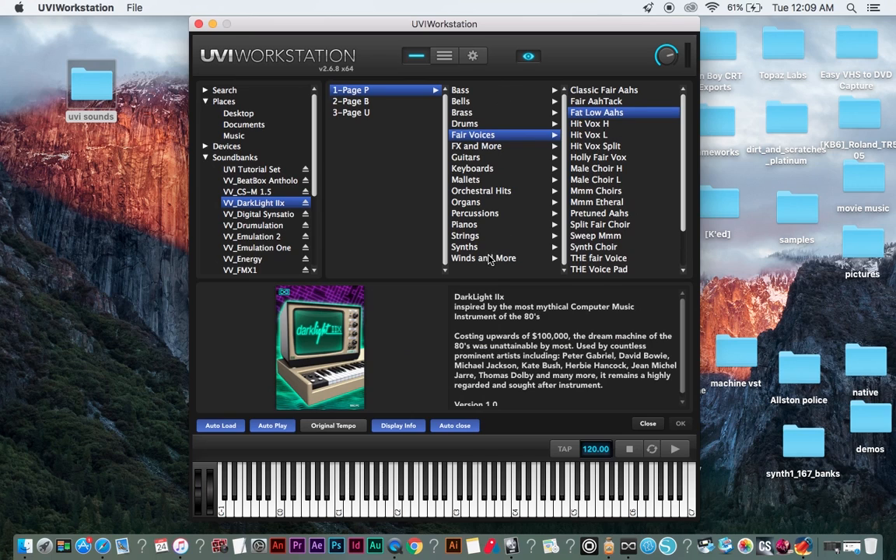
{"action": "left_click", "coordinate": [462, 247]}
{"action": "double_click", "coordinate": [597, 89]}
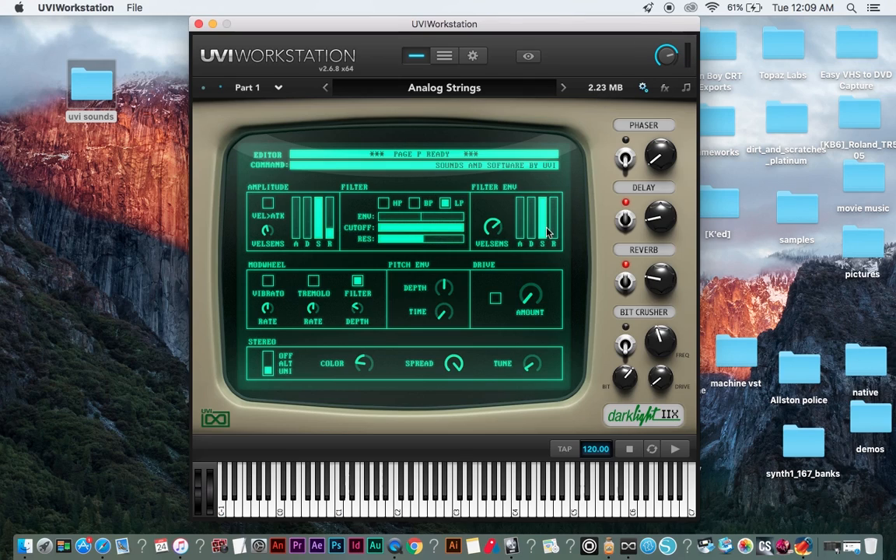
Lower the Filter Env and Amplitude release sliders, enable the Bit Crusher, and play notes to audition
{"action": "left_click_drag", "start_coordinate": [554, 206], "coordinate": [554, 221]}
{"action": "left_click_drag", "start_coordinate": [328, 203], "coordinate": [329, 209]}
{"action": "left_click", "coordinate": [625, 328]}
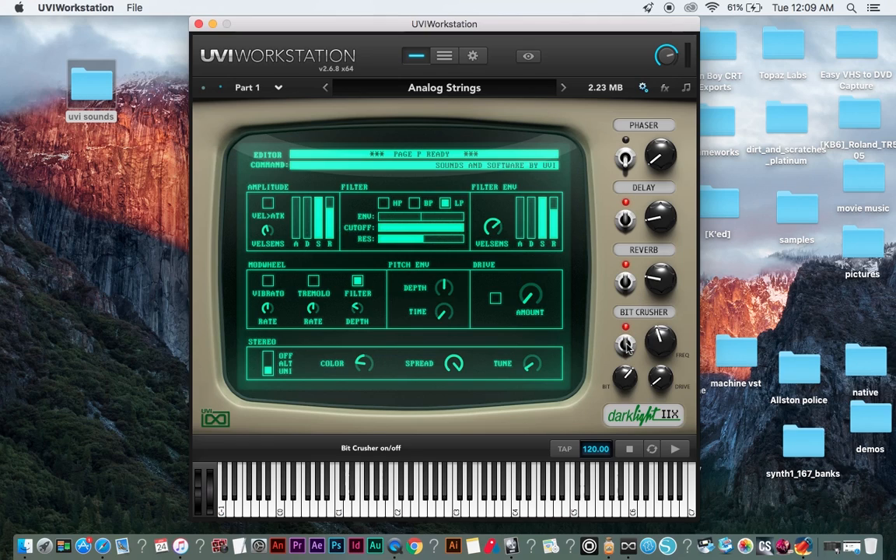
{"action": "key", "text": "a"}
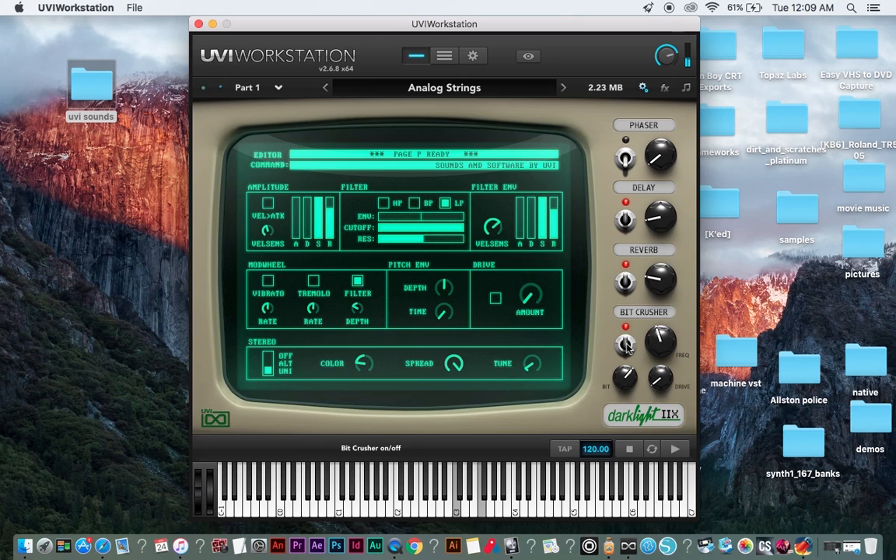
{"action": "key", "text": "a"}
{"action": "key", "text": "a"}
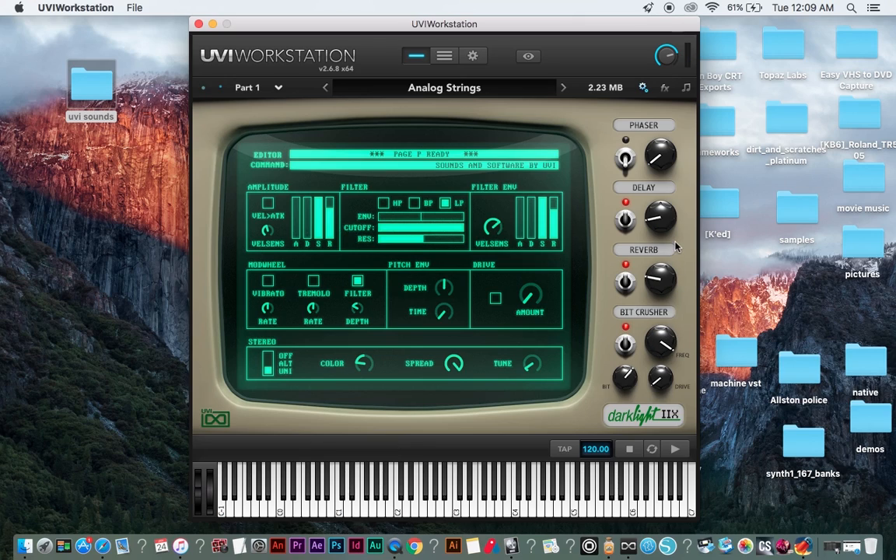
{"action": "key", "text": "a"}
{"action": "key", "text": "a"}
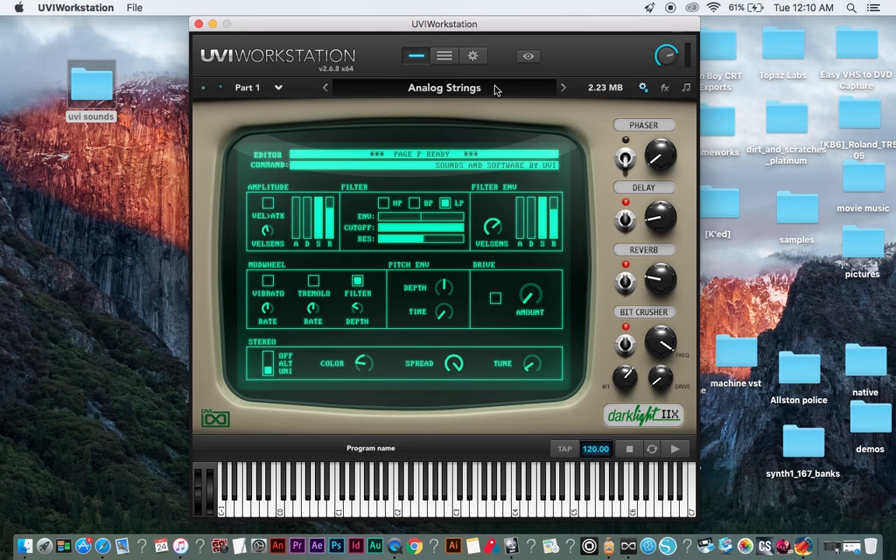
Load Bell Ominous from the Digital Synsations DS1 Pads category
{"action": "left_click", "coordinate": [445, 87]}
{"action": "key", "text": "Down"}
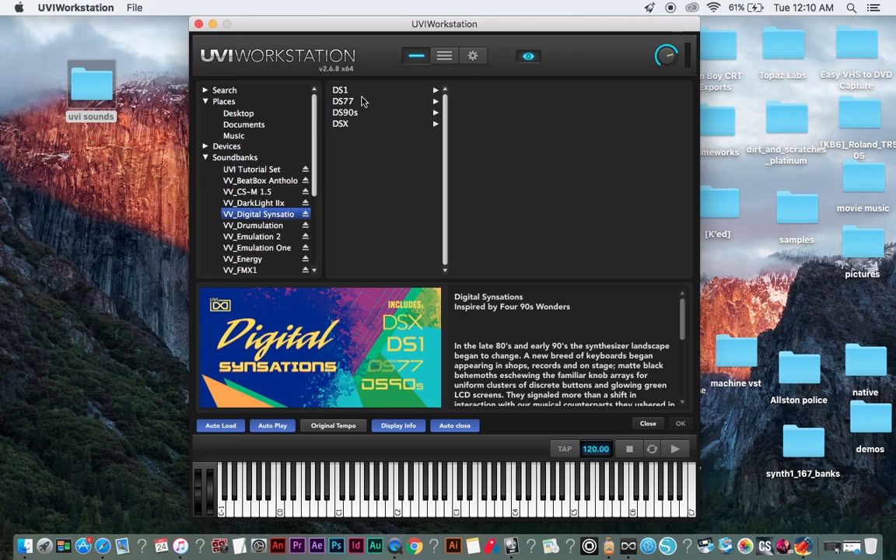
{"action": "left_click", "coordinate": [340, 90]}
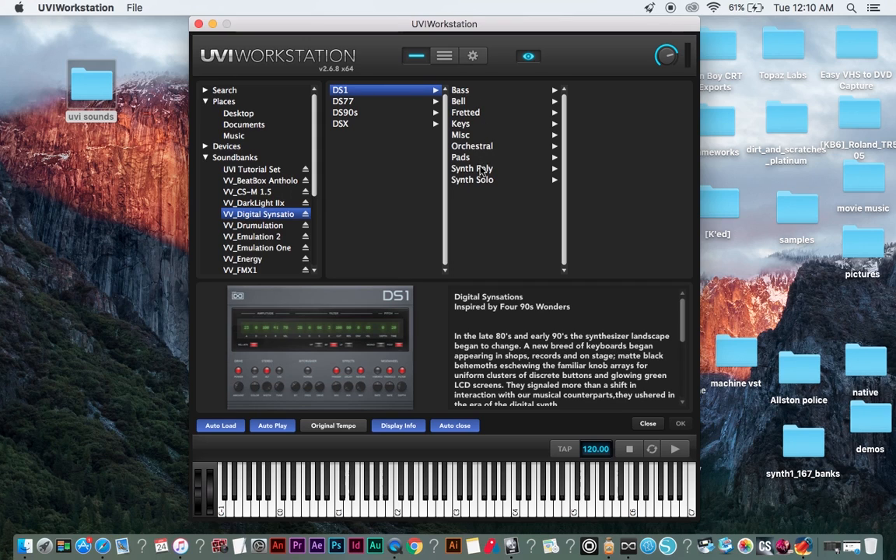
{"action": "left_click", "coordinate": [461, 157]}
{"action": "double_click", "coordinate": [597, 90]}
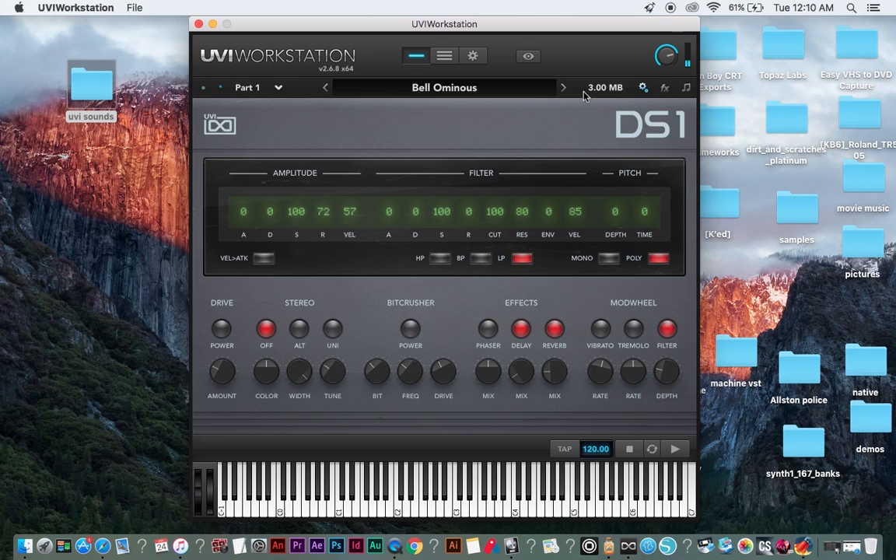
Step through Chocolate Factory to the Dream On pad, then bring the sound browser back
{"action": "left_click", "coordinate": [563, 88]}
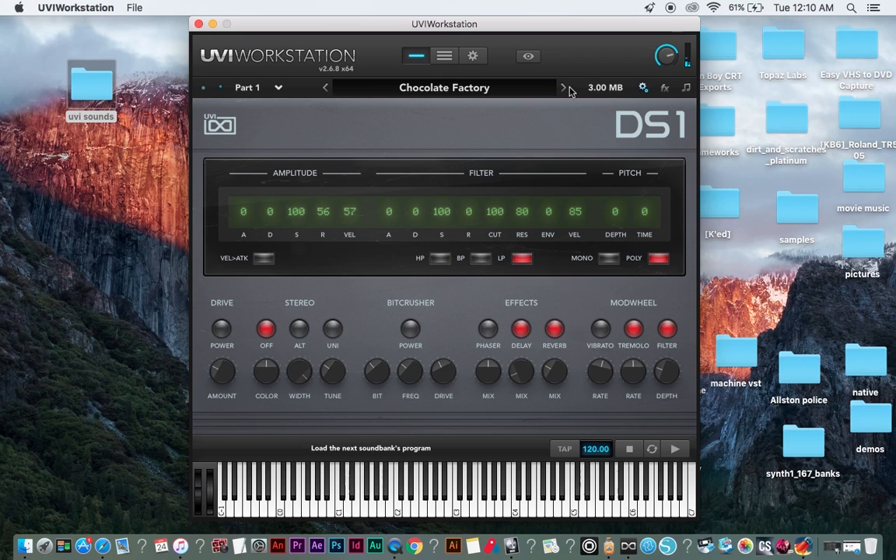
{"action": "key", "text": "XF86AudioRaiseVolume"}
{"action": "left_click", "coordinate": [564, 87]}
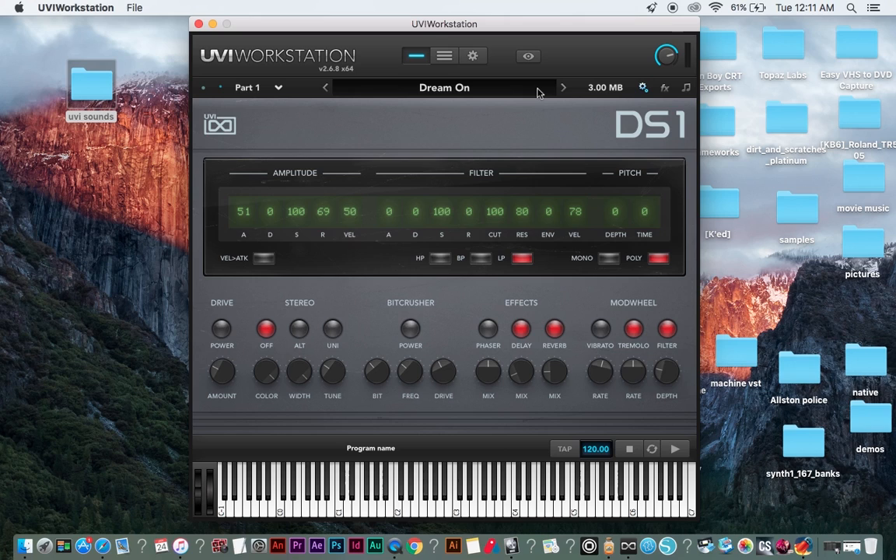
{"action": "left_click", "coordinate": [467, 85]}
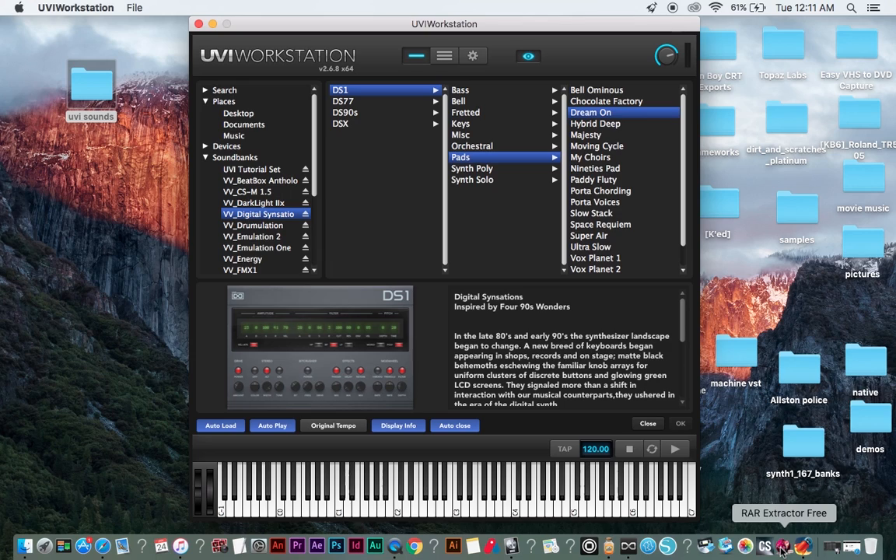
Bring Safari forward and switch between My Products and the UVI Workstation product page
{"action": "left_click", "coordinate": [84, 547]}
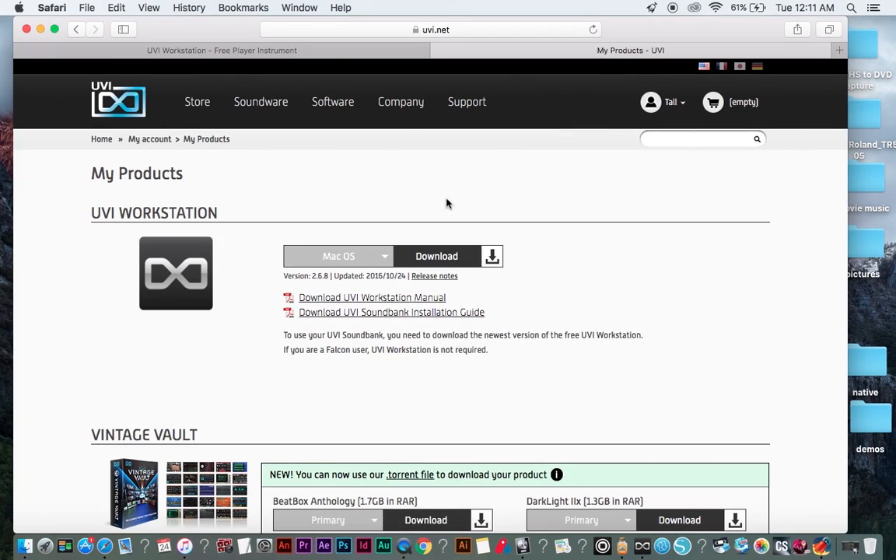
{"action": "left_click", "coordinate": [370, 50]}
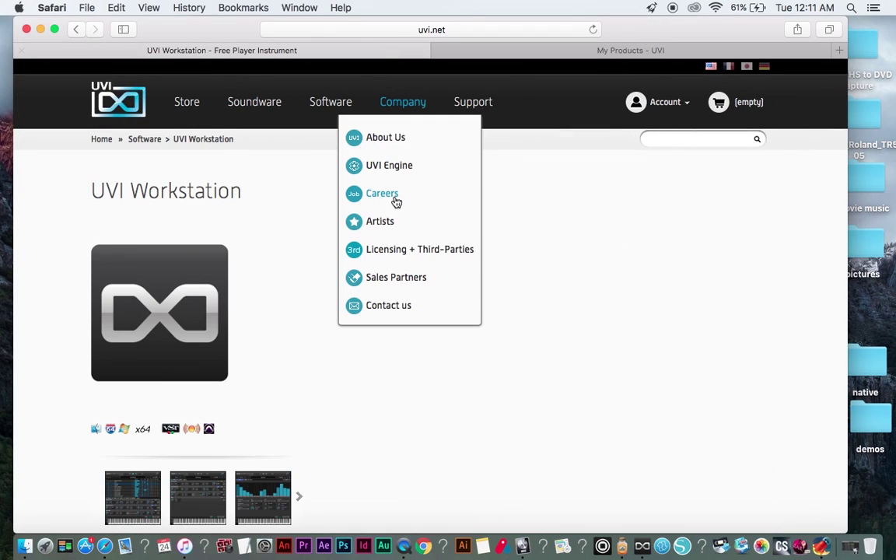
{"action": "left_click", "coordinate": [541, 50]}
{"action": "scroll", "coordinate": [444, 218], "scroll_direction": "down", "scroll_amount": 3}
{"action": "scroll", "coordinate": [420, 249], "scroll_direction": "down", "scroll_amount": 3}
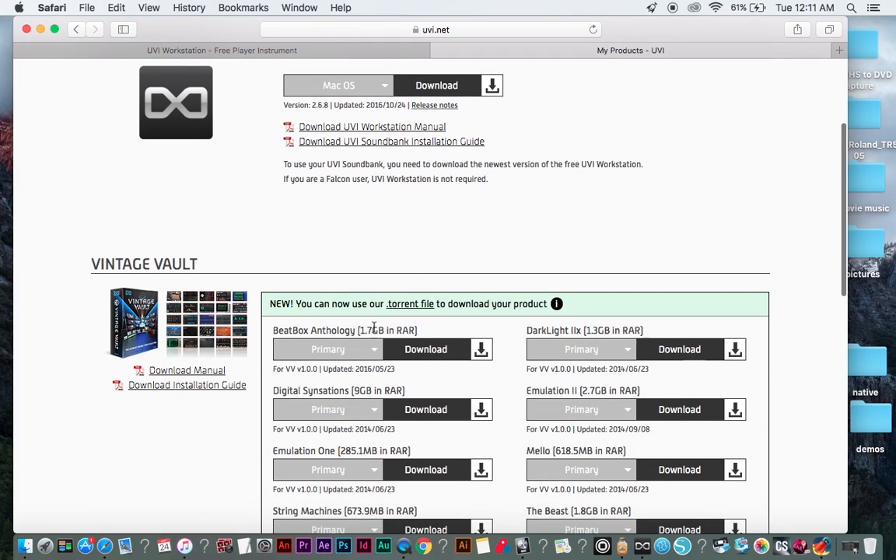
{"action": "scroll", "coordinate": [374, 327], "scroll_direction": "down", "scroll_amount": 3}
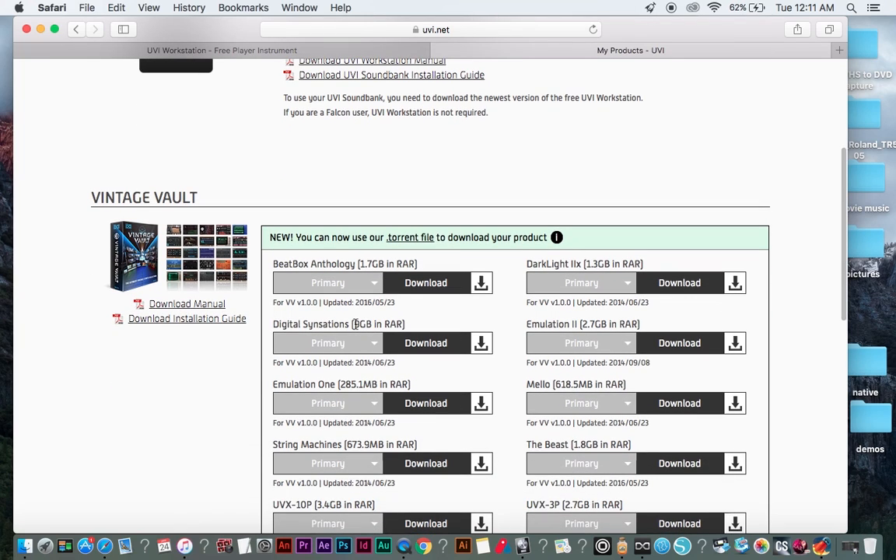
{"action": "scroll", "coordinate": [354, 324], "scroll_direction": "down", "scroll_amount": 3}
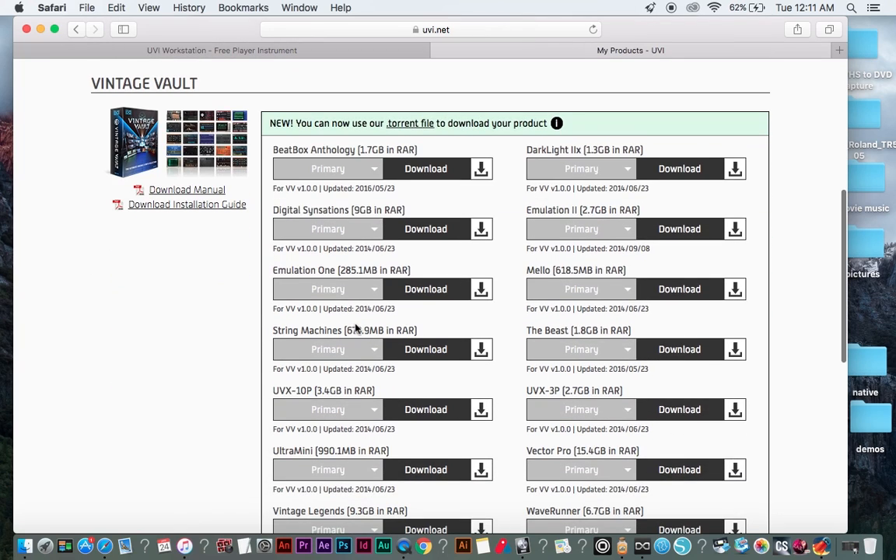
{"action": "scroll", "coordinate": [357, 326], "scroll_direction": "down", "scroll_amount": 3}
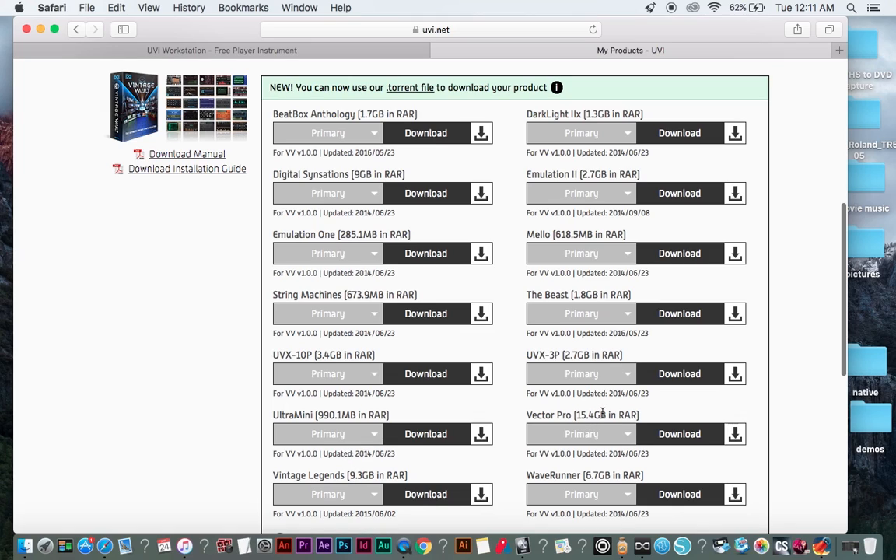
{"action": "left_click", "coordinate": [383, 52]}
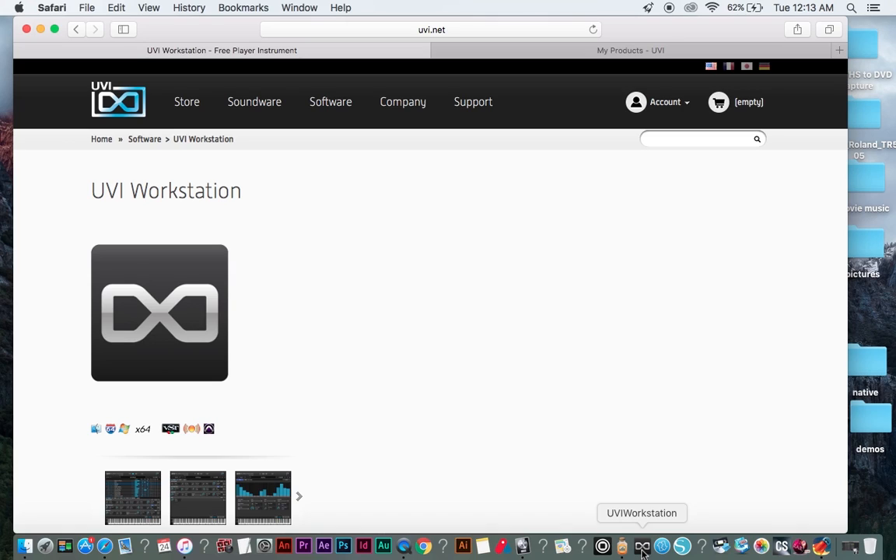
Return to UVI Workstation and load the Black Club Eighties kit from the VV_Drumulation soundbank
{"action": "left_click", "coordinate": [643, 547]}
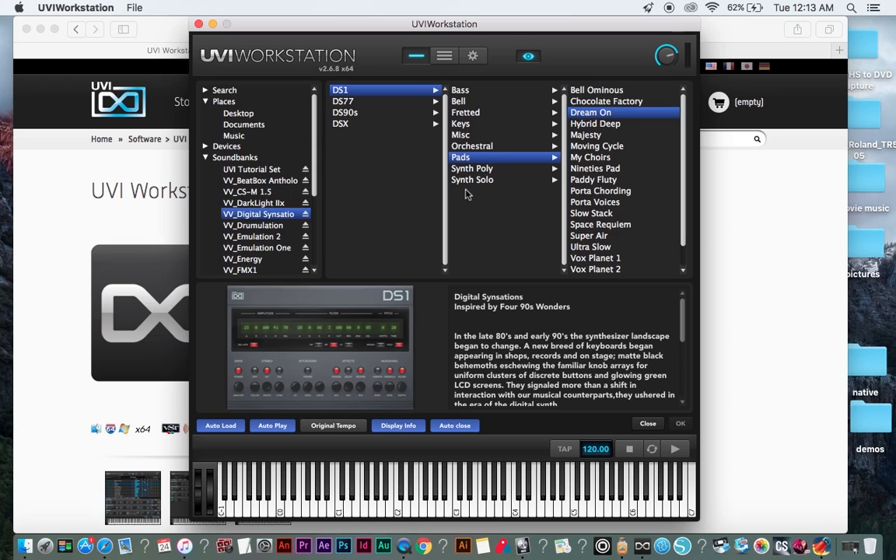
{"action": "left_click", "coordinate": [253, 225]}
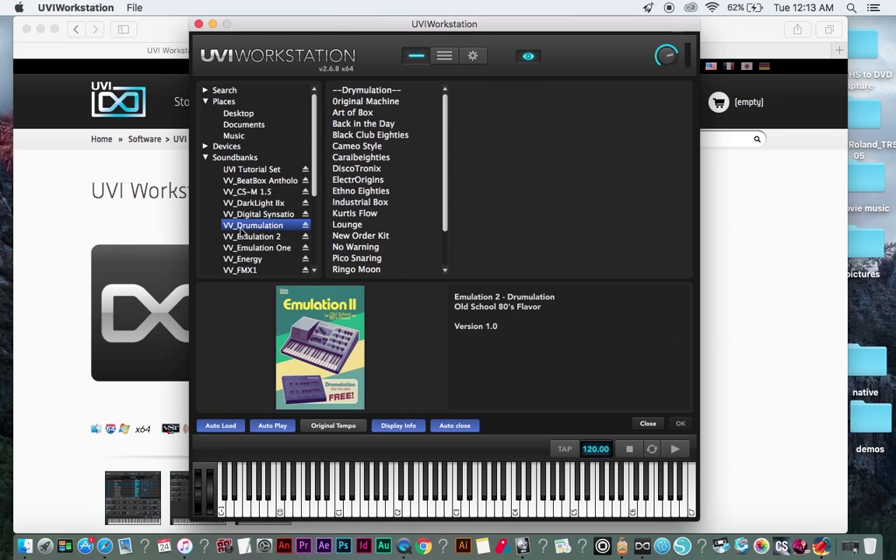
{"action": "left_click", "coordinate": [358, 124]}
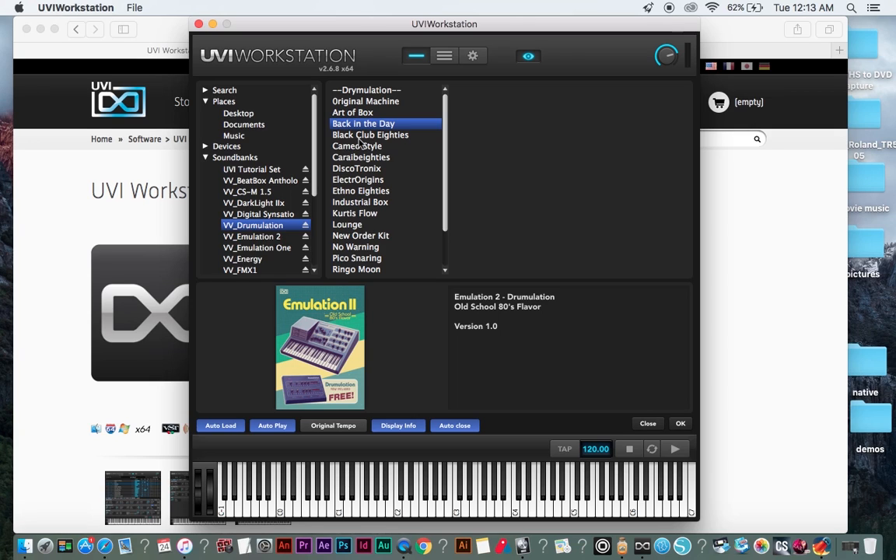
{"action": "double_click", "coordinate": [361, 136]}
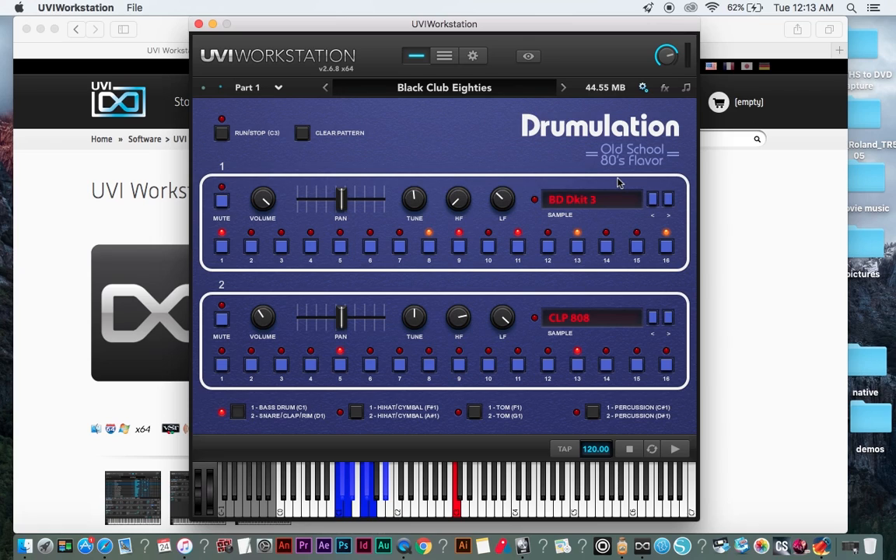
Play the Black Club Eighties pattern, then step through Cameo Style to the Caraibeighties kit
{"action": "left_click", "coordinate": [675, 449]}
{"action": "key", "text": "XF86AudioRaiseVolume"}
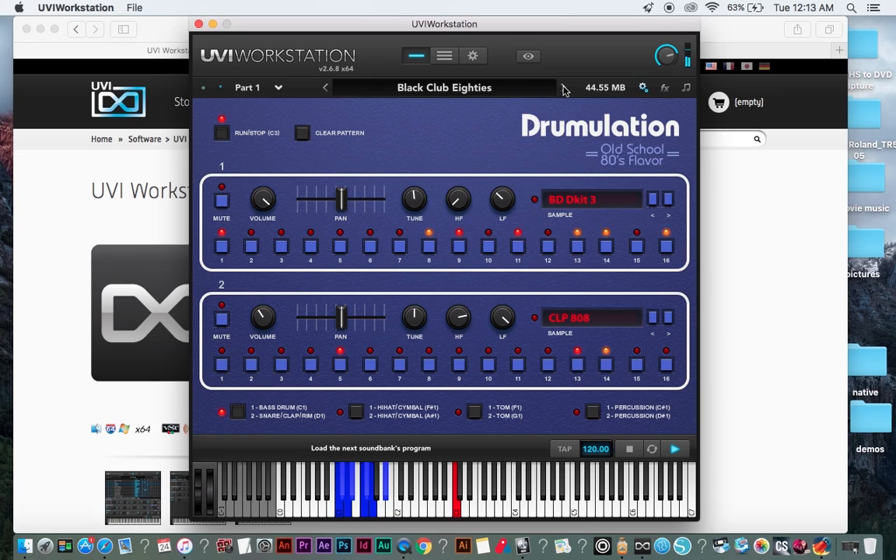
{"action": "left_click", "coordinate": [563, 87]}
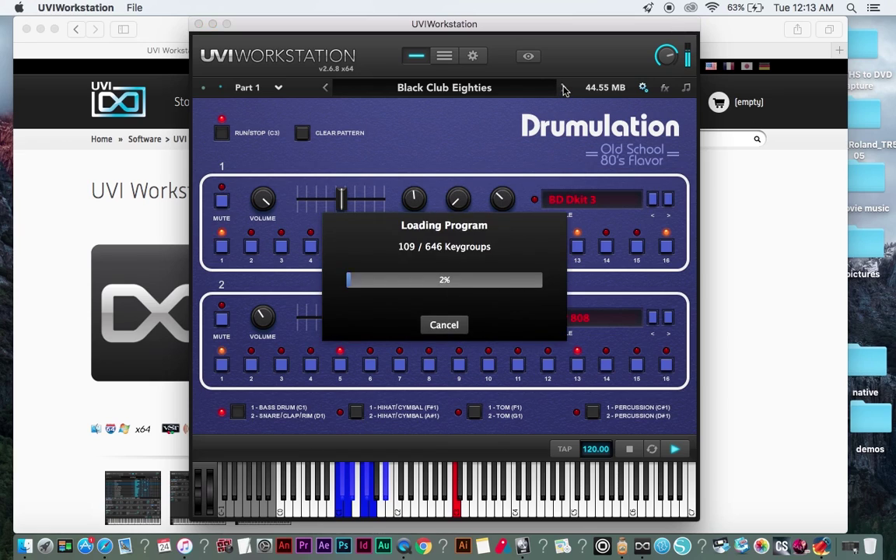
{"action": "left_click", "coordinate": [224, 133]}
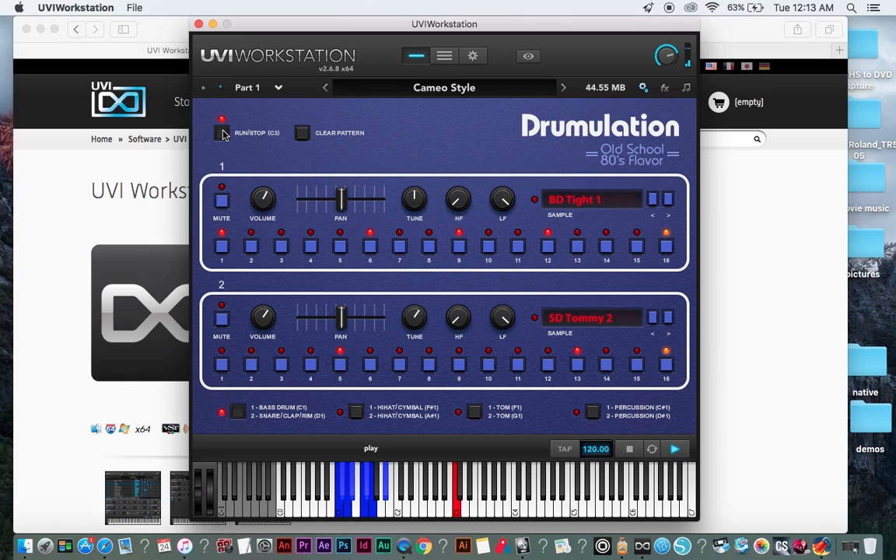
{"action": "left_click", "coordinate": [563, 87]}
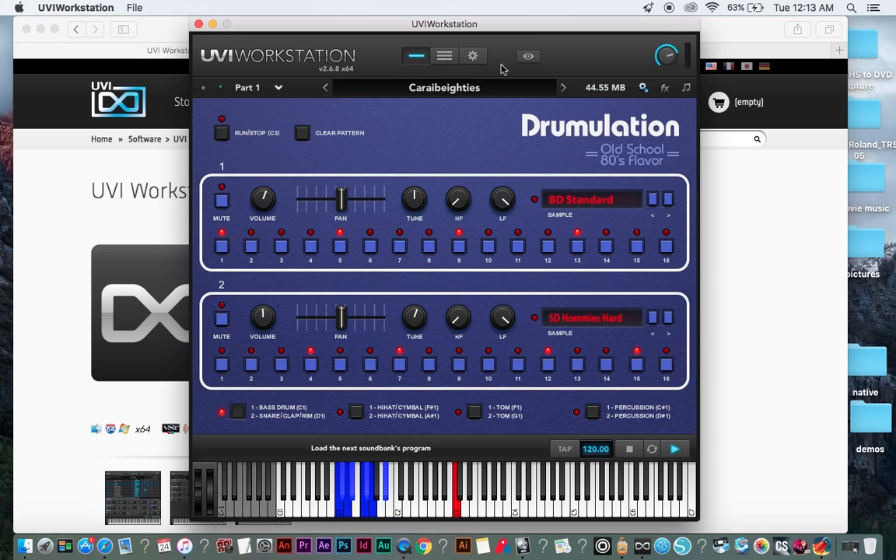
Browse VV_BeatBox Anthology > Kits > Kit Menu > 2 Analog in the preset browser
{"action": "left_click", "coordinate": [391, 88]}
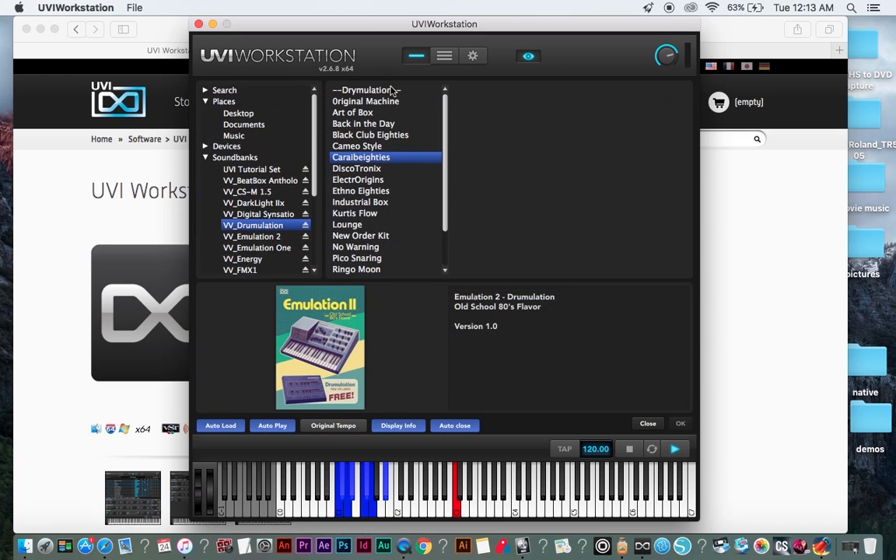
{"action": "left_click", "coordinate": [261, 180]}
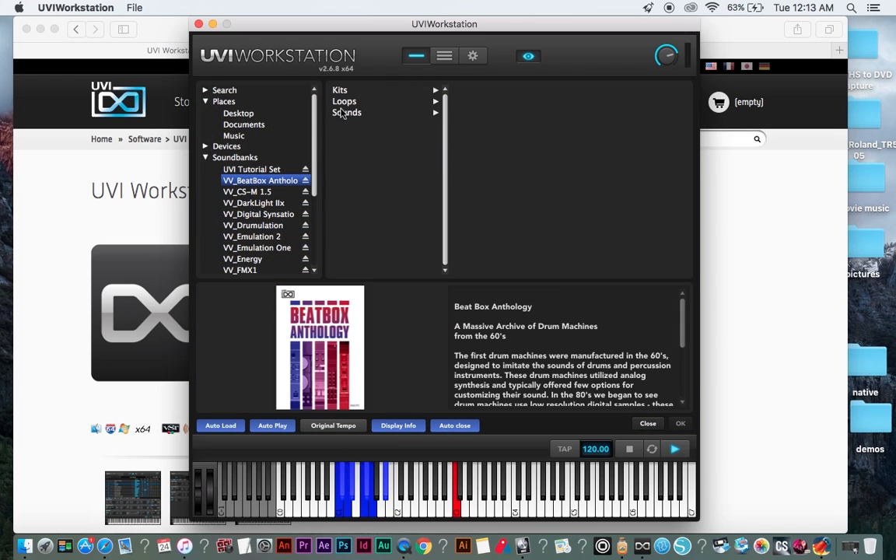
{"action": "left_click", "coordinate": [340, 91]}
{"action": "left_click", "coordinate": [469, 101]}
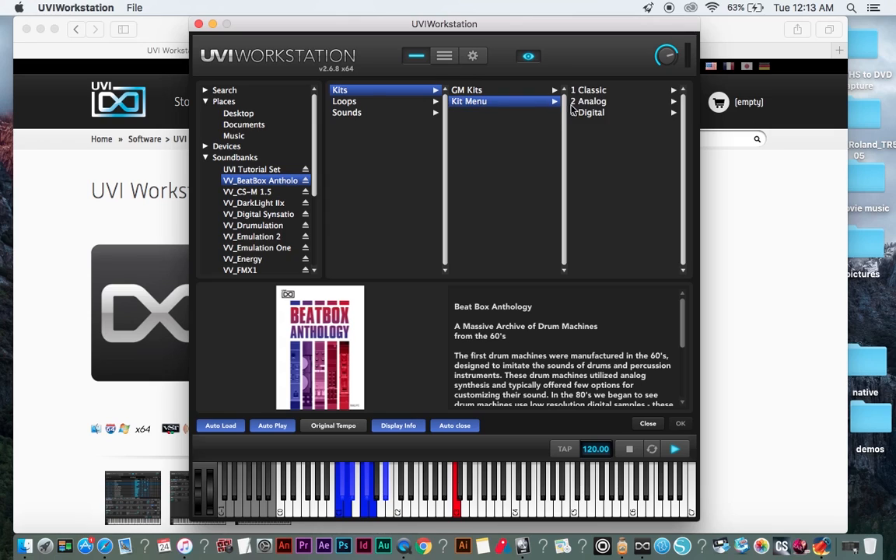
{"action": "left_click", "coordinate": [589, 102]}
Preview the AceT 2, KPR Seven 2, OMB Two and SMS 800 kits, then load The 55 Menu kit
{"action": "left_click", "coordinate": [465, 124]}
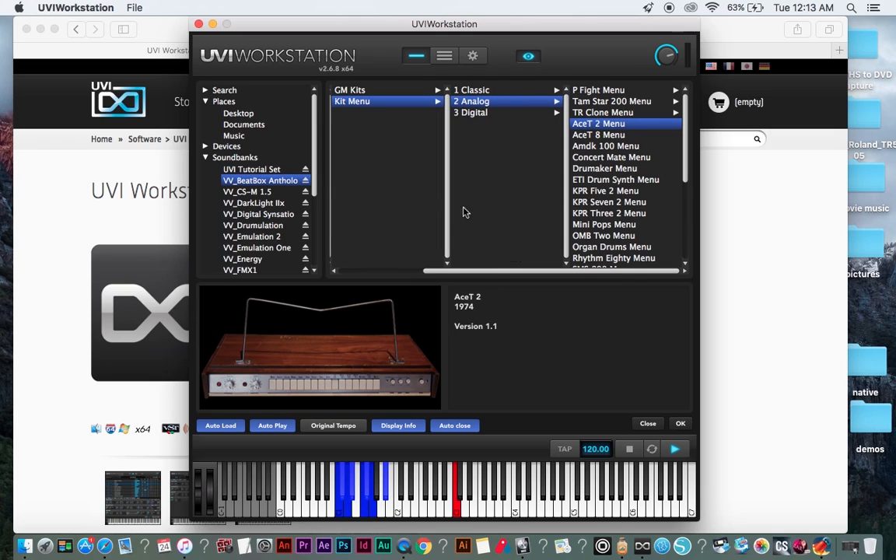
{"action": "scroll", "coordinate": [604, 137], "scroll_direction": "down", "scroll_amount": 3}
{"action": "scroll", "coordinate": [604, 137], "scroll_direction": "down", "scroll_amount": 2}
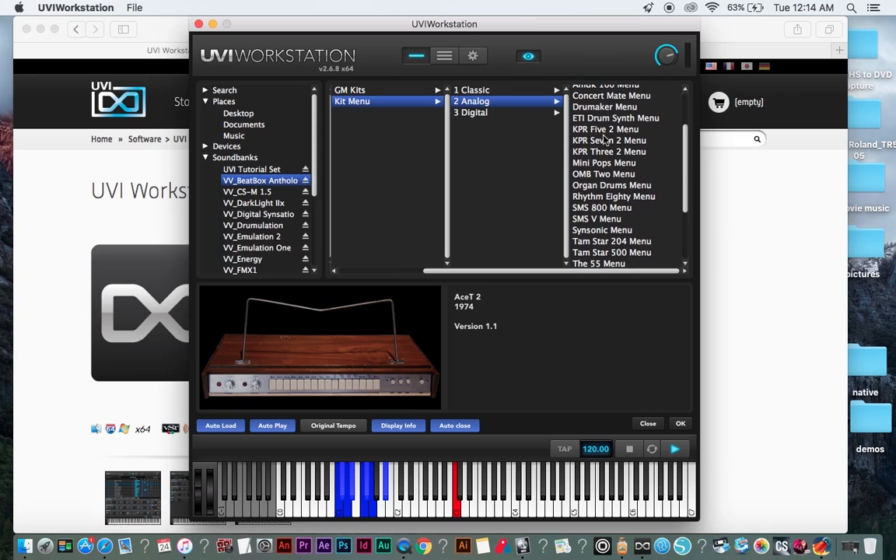
{"action": "left_click", "coordinate": [604, 140]}
{"action": "scroll", "coordinate": [604, 140], "scroll_direction": "down", "scroll_amount": 3}
{"action": "left_click", "coordinate": [603, 137]}
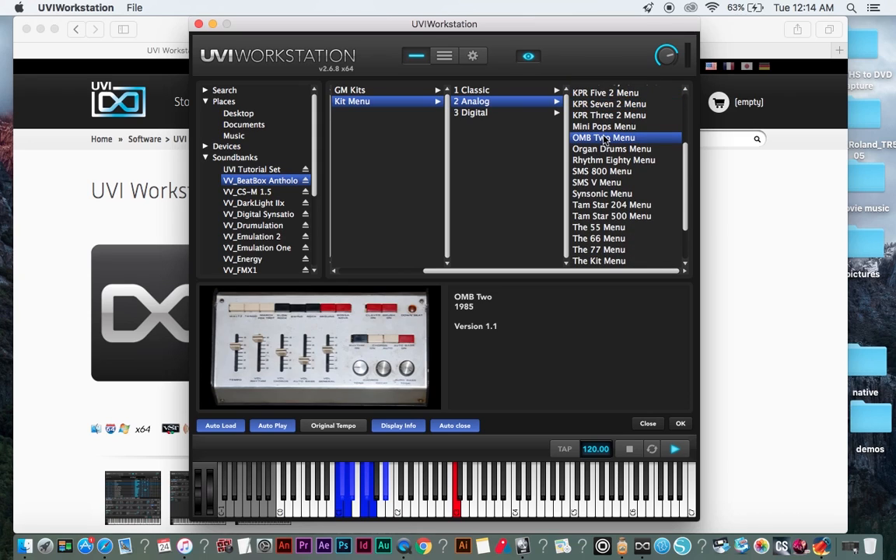
{"action": "left_click", "coordinate": [596, 173]}
{"action": "scroll", "coordinate": [596, 173], "scroll_direction": "down", "scroll_amount": 3}
{"action": "left_click", "coordinate": [596, 174]}
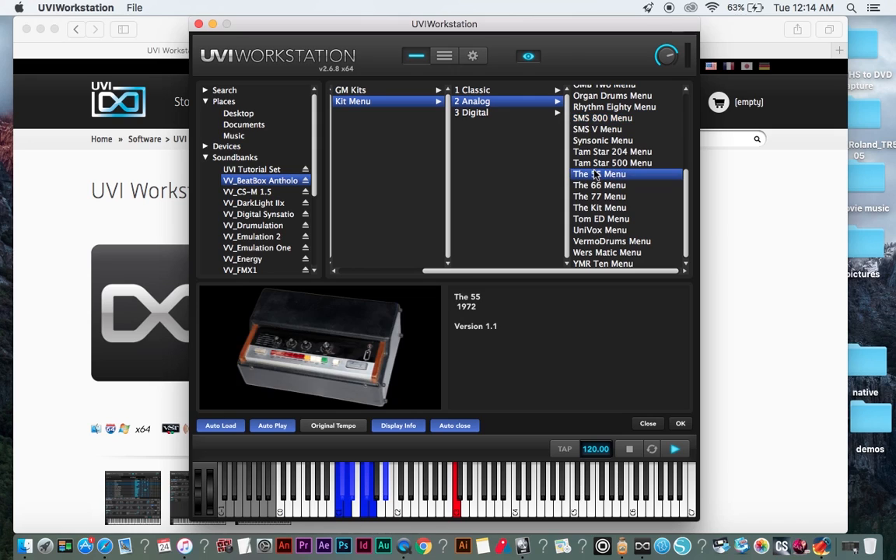
{"action": "double_click", "coordinate": [596, 174]}
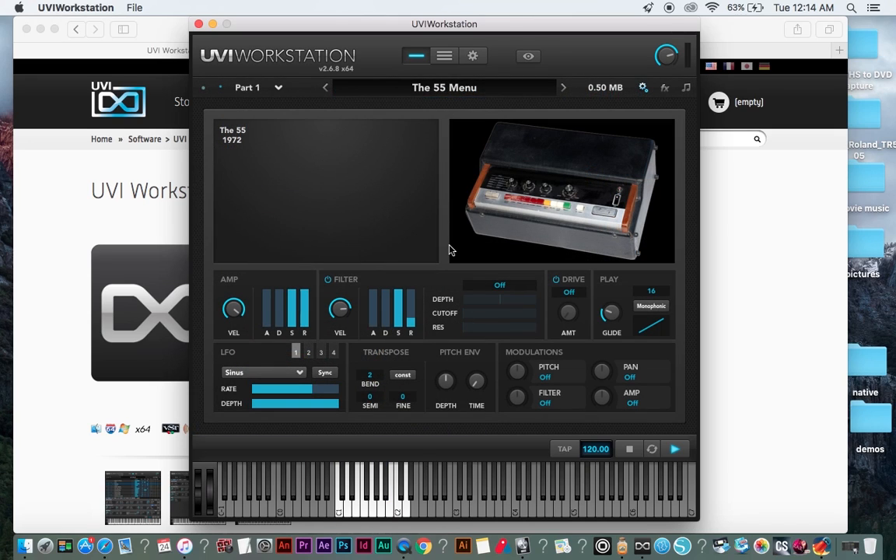
Play a few of The 55 kit's drum sounds on the on-screen keyboard and reopen the browser
{"action": "left_click", "coordinate": [368, 506]}
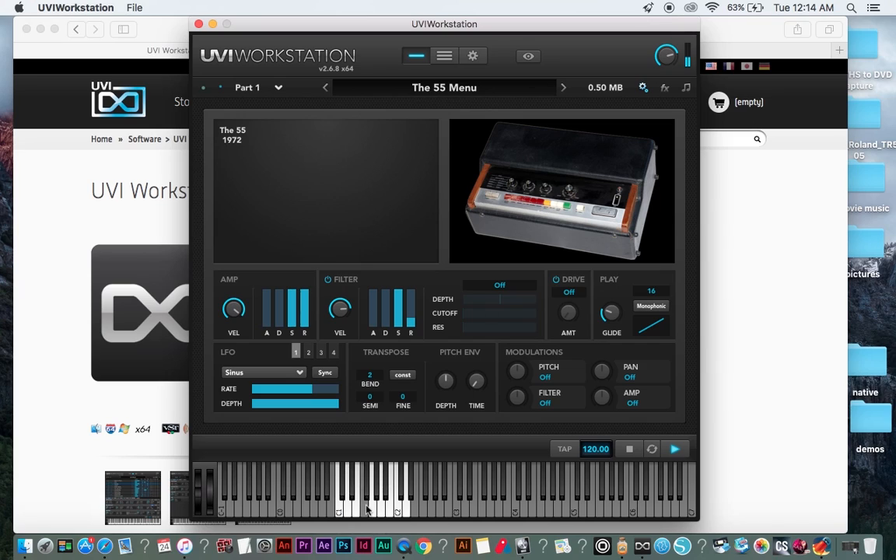
{"action": "left_click", "coordinate": [389, 506]}
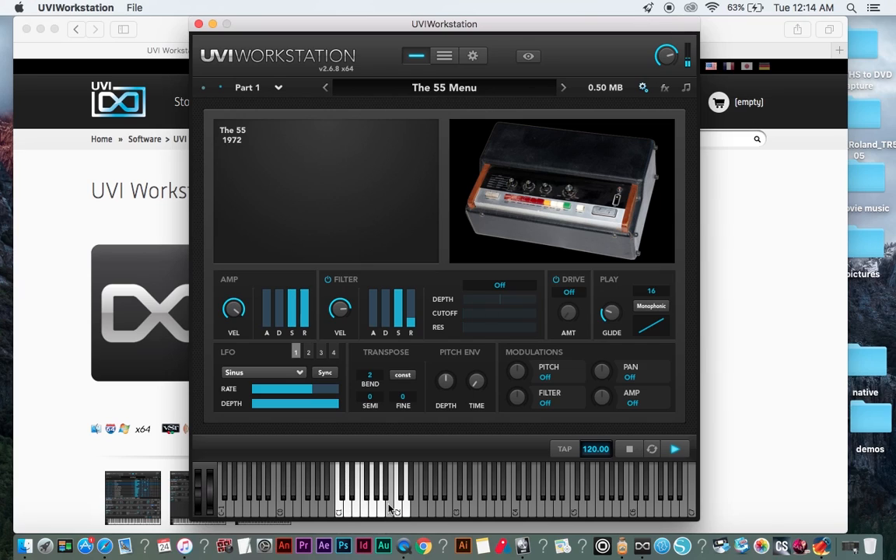
{"action": "left_click", "coordinate": [381, 505]}
{"action": "left_click", "coordinate": [426, 89]}
Preview the KPR Three 2, AceT 2, SMS V, The 66 and UniVox analog kits
{"action": "left_click", "coordinate": [595, 150]}
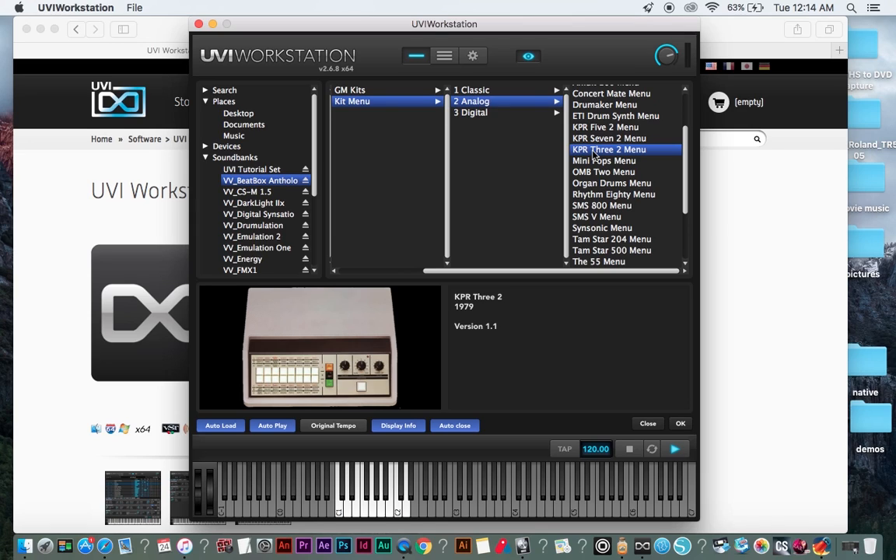
{"action": "scroll", "coordinate": [595, 152], "scroll_direction": "up", "scroll_amount": 5}
{"action": "scroll", "coordinate": [595, 152], "scroll_direction": "up", "scroll_amount": 3}
{"action": "left_click", "coordinate": [599, 124]}
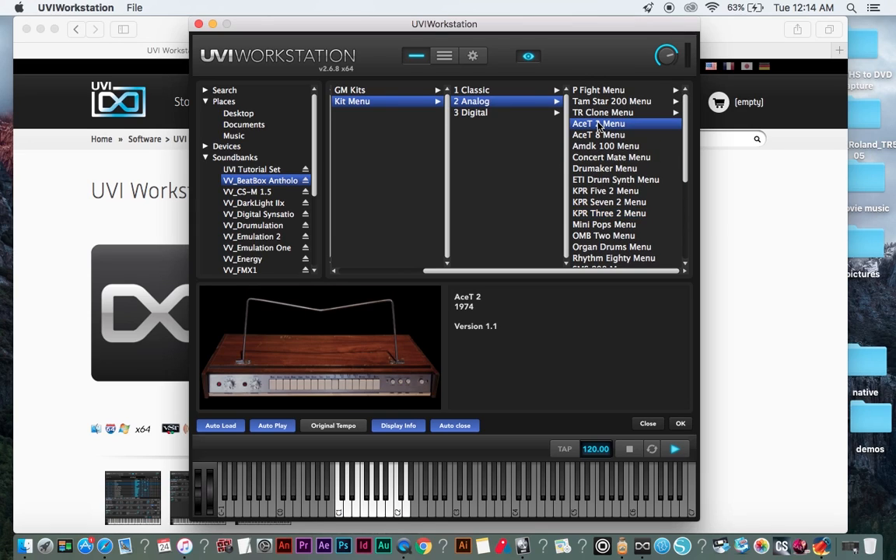
{"action": "scroll", "coordinate": [599, 125], "scroll_direction": "down", "scroll_amount": 5}
{"action": "left_click", "coordinate": [597, 127]}
{"action": "left_click", "coordinate": [597, 184]}
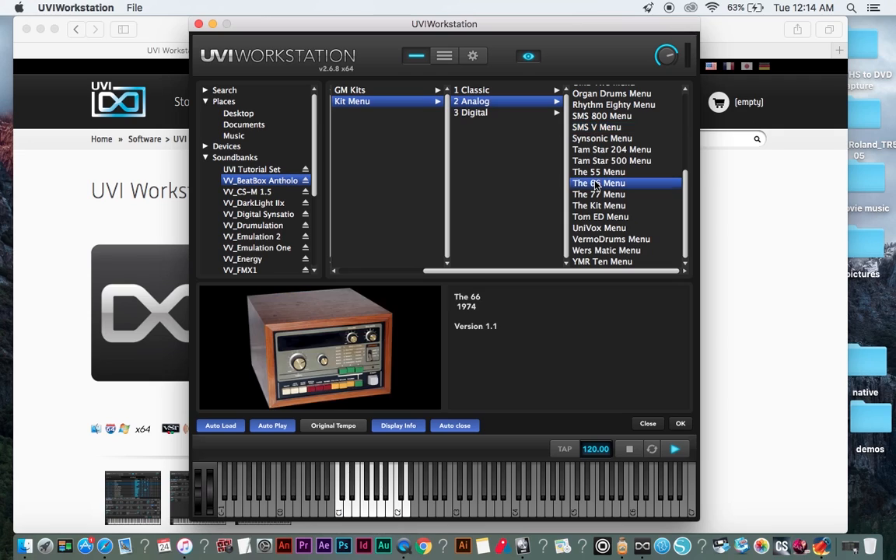
{"action": "left_click", "coordinate": [599, 228]}
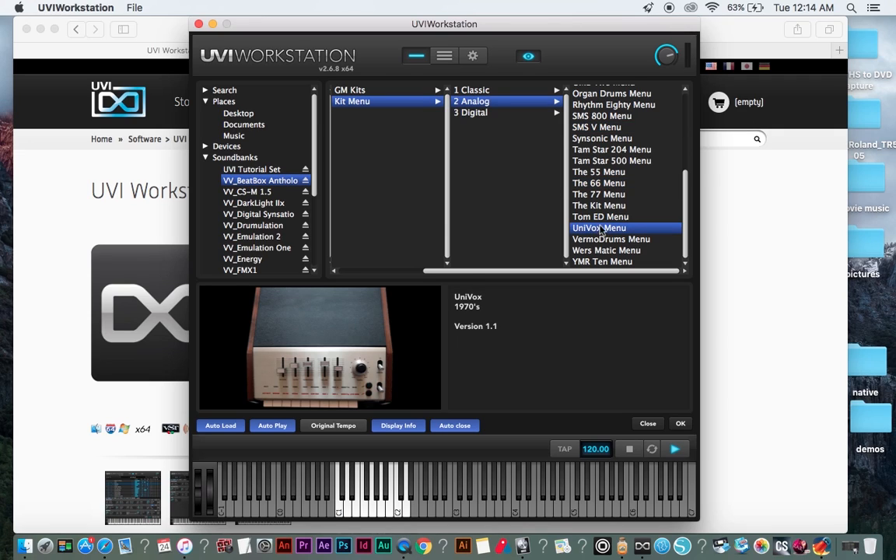
Switch to the classic drum machine kits and load The 8o8 All BD Menu 1 from The 8o8 collection
{"action": "left_click", "coordinate": [471, 112]}
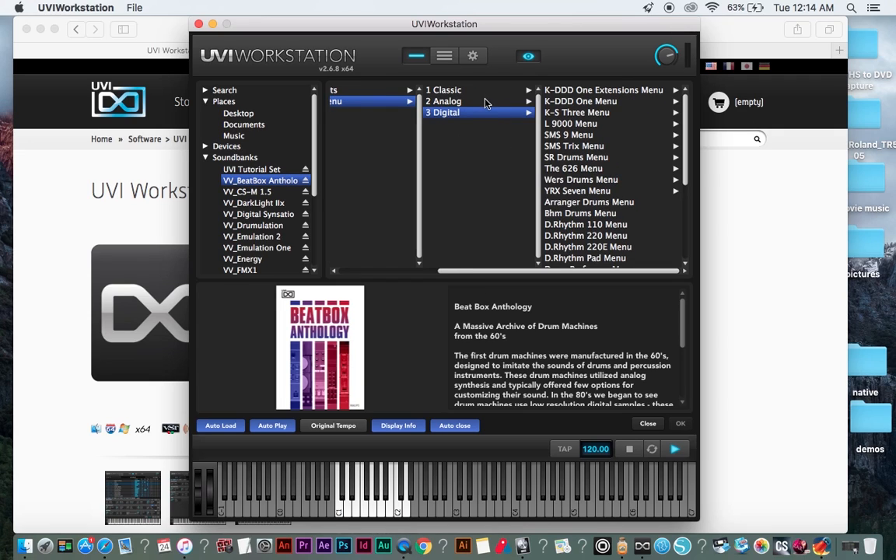
{"action": "left_click", "coordinate": [471, 101]}
{"action": "left_click", "coordinate": [471, 90]}
{"action": "left_click", "coordinate": [559, 140]}
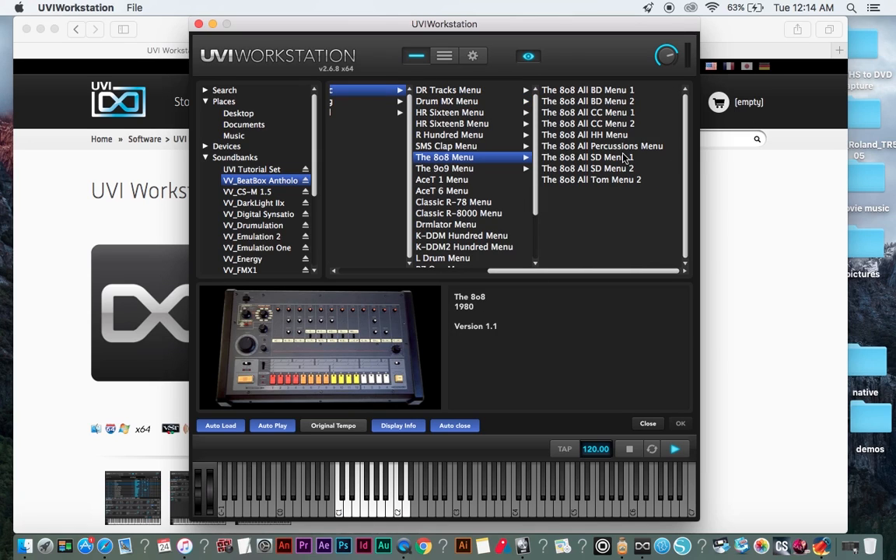
{"action": "double_click", "coordinate": [597, 91]}
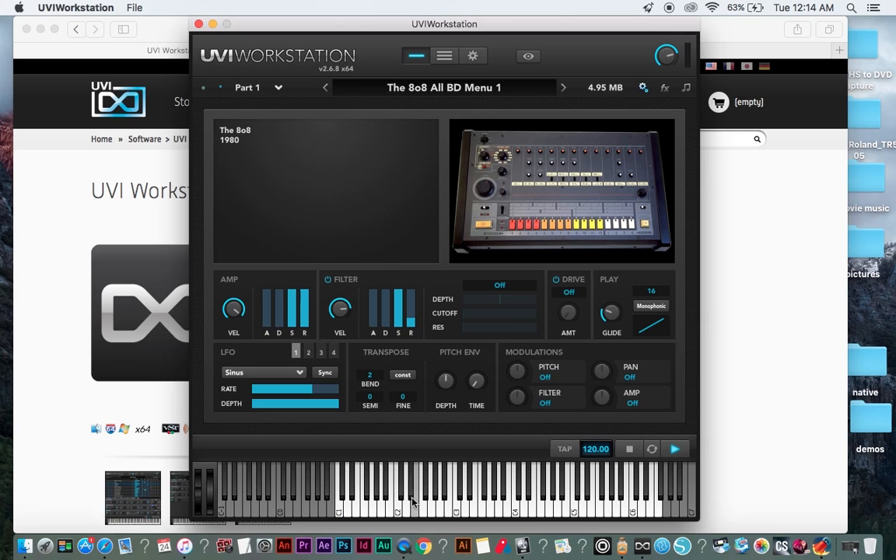
{"action": "left_click", "coordinate": [399, 530]}
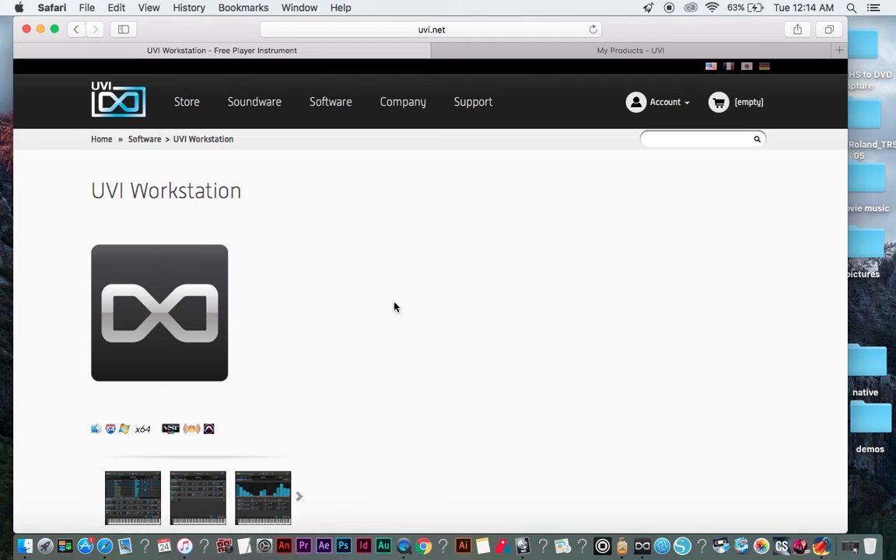
{"action": "left_click", "coordinate": [602, 547]}
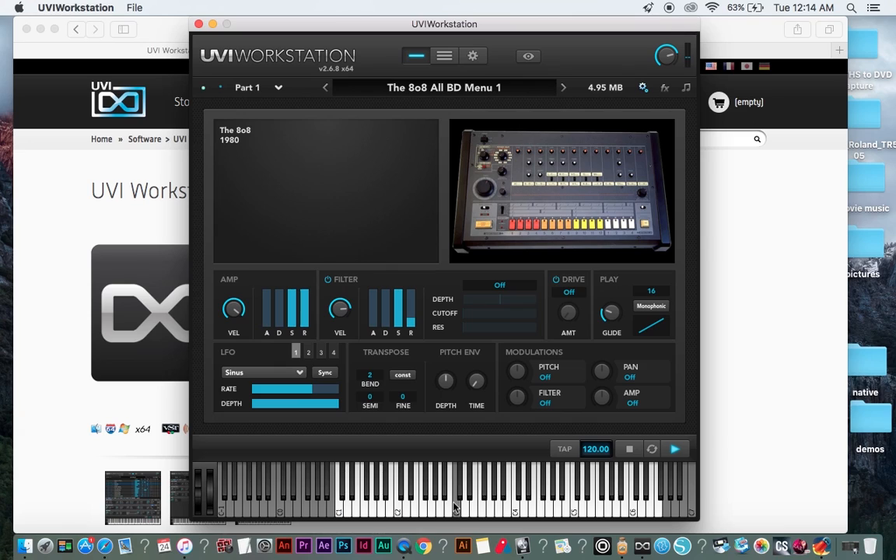
Play kick drum notes on the keyboard and start the program's built-in pattern
{"action": "left_click", "coordinate": [579, 498]}
{"action": "left_click", "coordinate": [502, 498]}
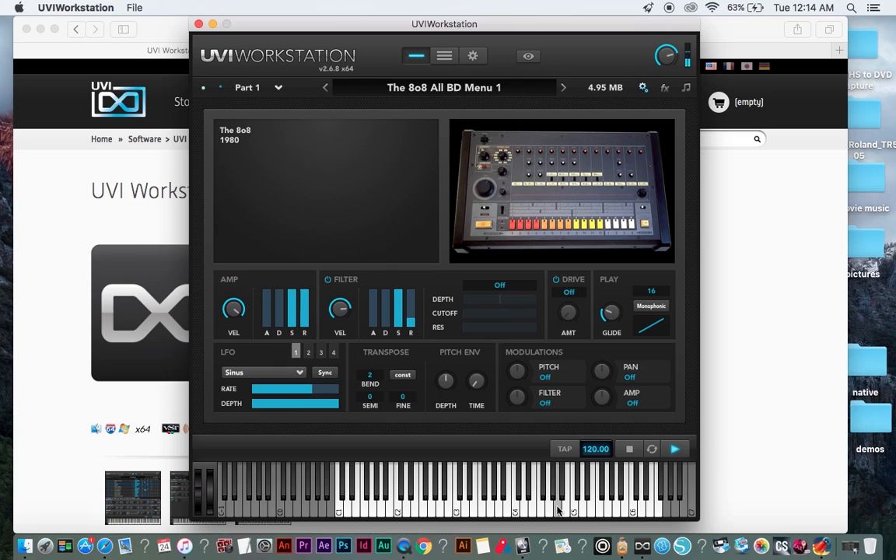
{"action": "left_click", "coordinate": [441, 498]}
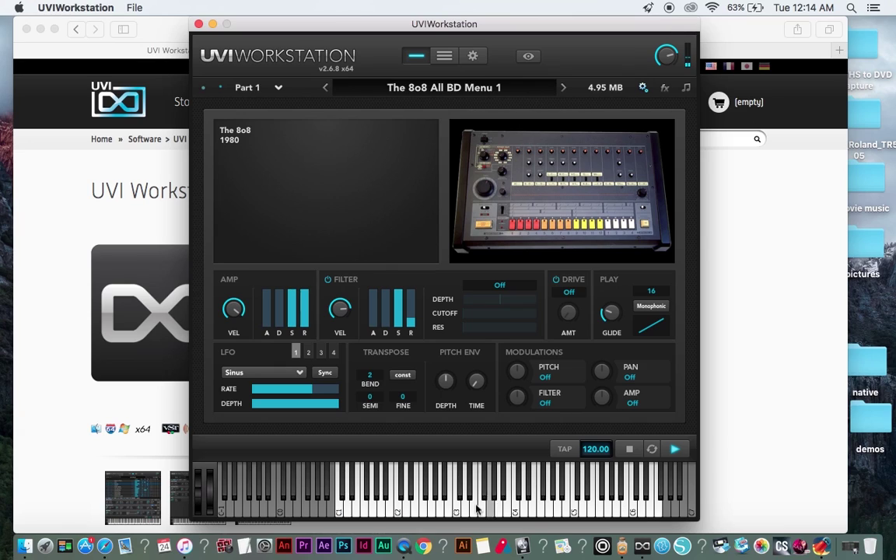
{"action": "left_click", "coordinate": [675, 449]}
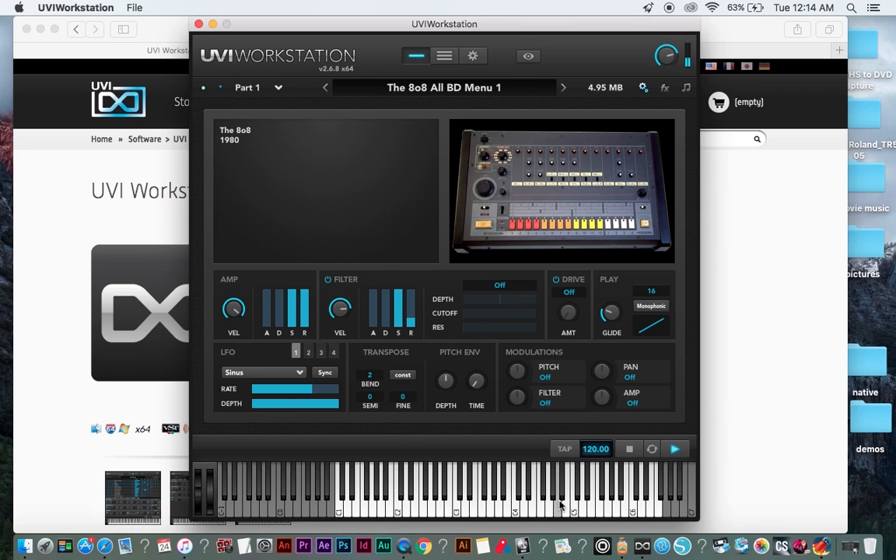
Load The 8o8 All SD Menu 1 snare program and play its snare sounds across the keyboard
{"action": "left_click", "coordinate": [389, 87]}
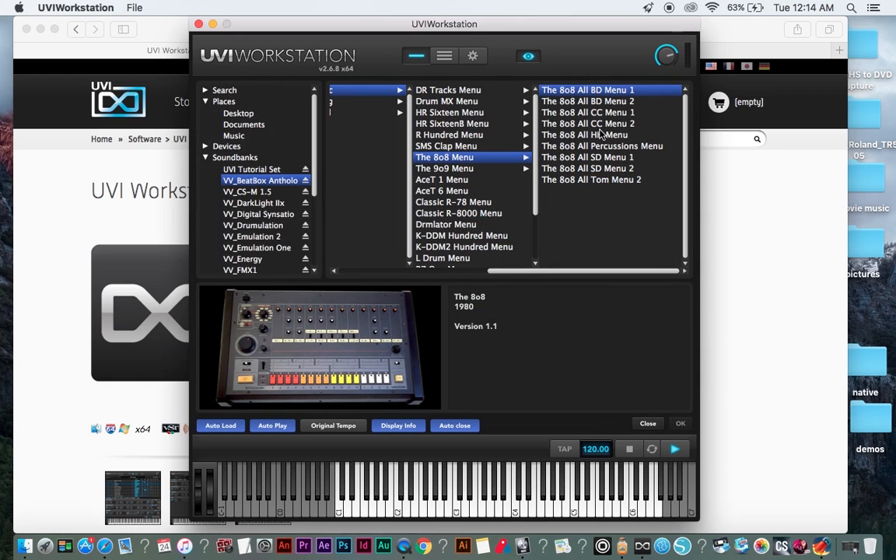
{"action": "double_click", "coordinate": [588, 157]}
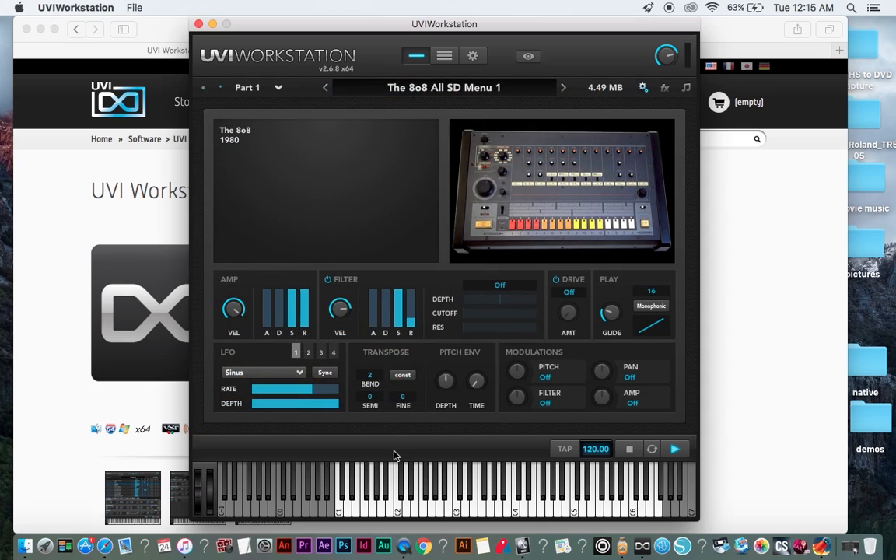
{"action": "left_click", "coordinate": [374, 491]}
{"action": "left_click", "coordinate": [388, 490]}
{"action": "left_click", "coordinate": [418, 490]}
{"action": "left_click", "coordinate": [448, 490]}
{"action": "left_click", "coordinate": [416, 498]}
{"action": "left_click", "coordinate": [379, 498]}
{"action": "left_click", "coordinate": [420, 502]}
{"action": "left_click", "coordinate": [393, 502]}
{"action": "left_click", "coordinate": [343, 498]}
{"action": "left_click", "coordinate": [319, 498]}
Reopen the browser and preview the 8o8 All CC, HH and Percussions Menu programs
{"action": "left_click", "coordinate": [443, 87]}
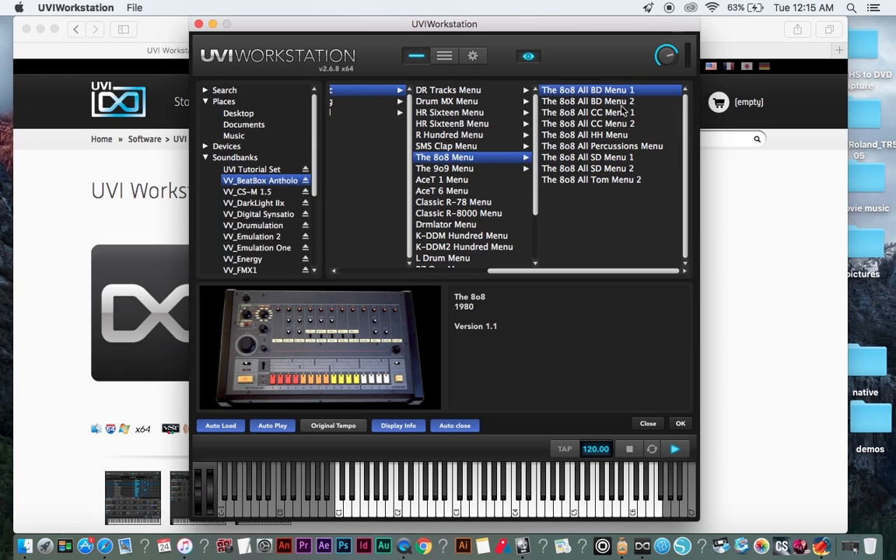
{"action": "left_click", "coordinate": [620, 113]}
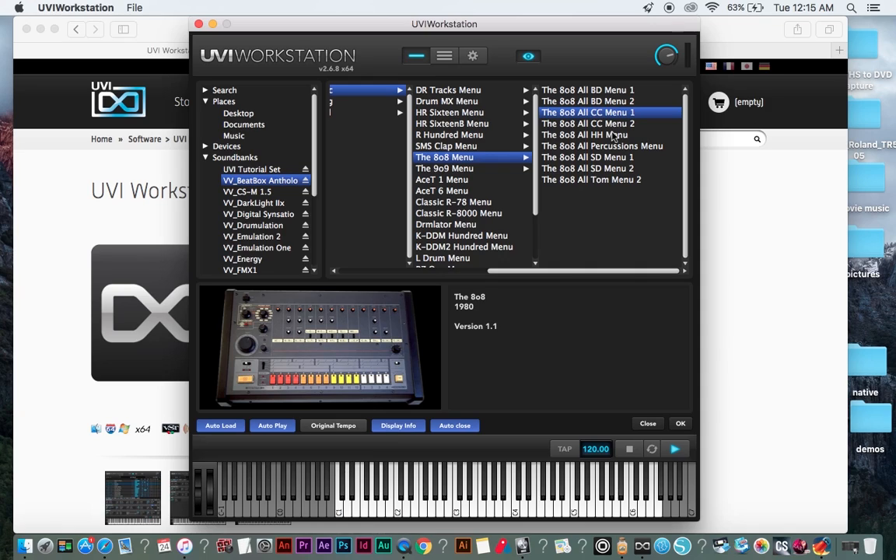
{"action": "left_click", "coordinate": [614, 135]}
{"action": "left_click", "coordinate": [611, 147]}
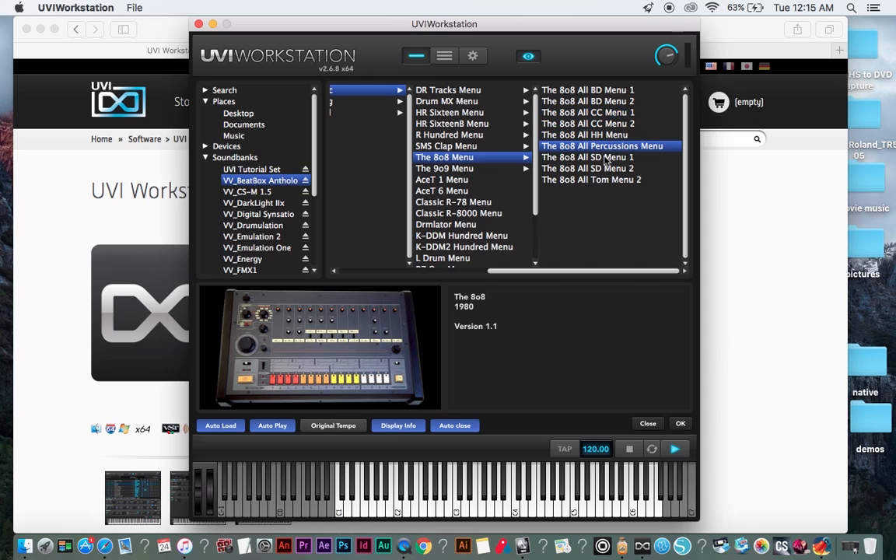
Look through the mounted soundbanks from The 9o9 Menu and CS-M 1.5 down to VV_Emulation One
{"action": "left_click", "coordinate": [445, 168]}
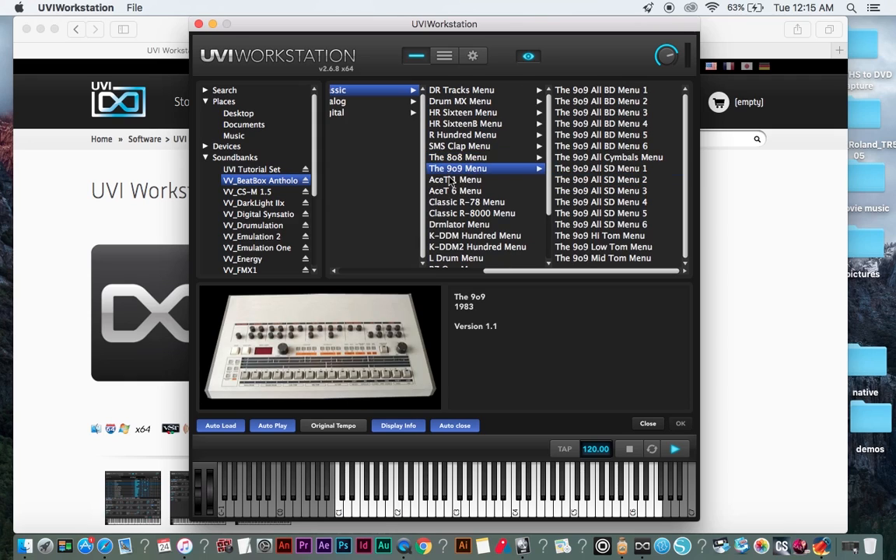
{"action": "scroll", "coordinate": [452, 171], "scroll_direction": "left", "scroll_amount": 6}
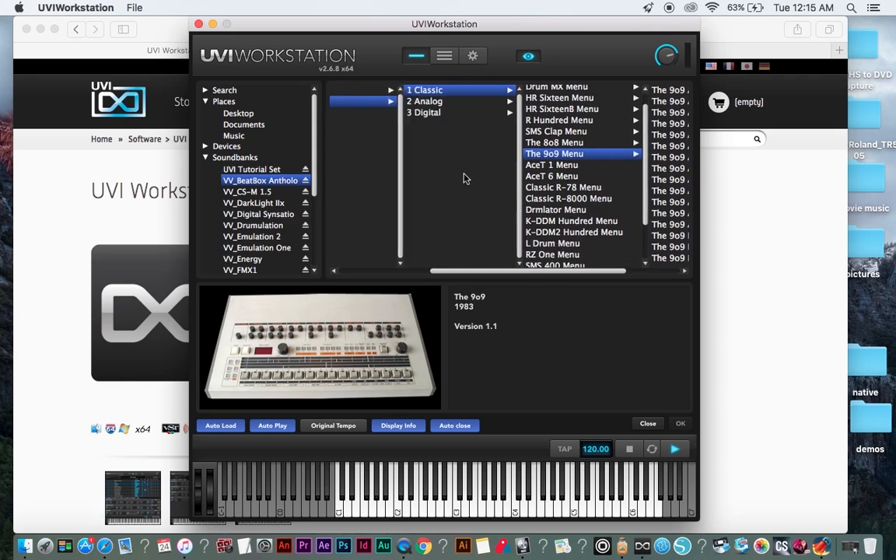
{"action": "scroll", "coordinate": [428, 102], "scroll_direction": "left", "scroll_amount": 5}
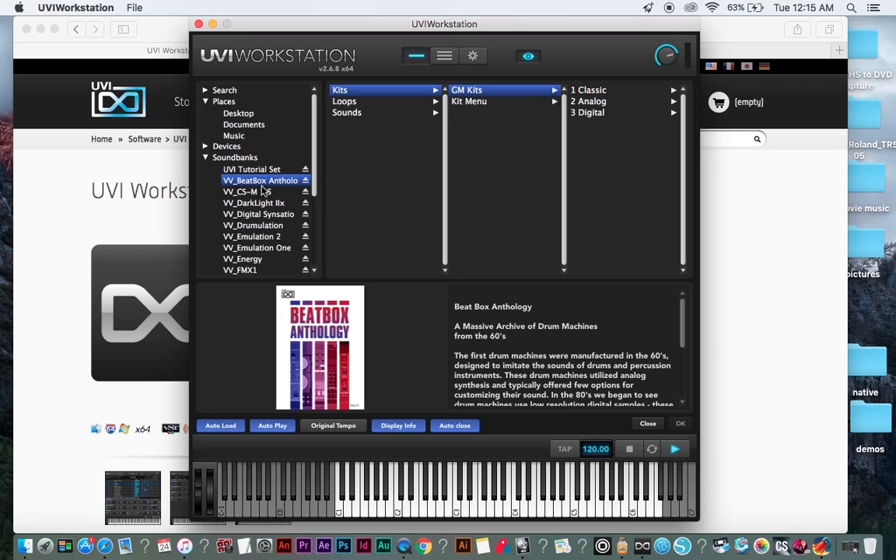
{"action": "scroll", "coordinate": [264, 190], "scroll_direction": "down", "scroll_amount": 1}
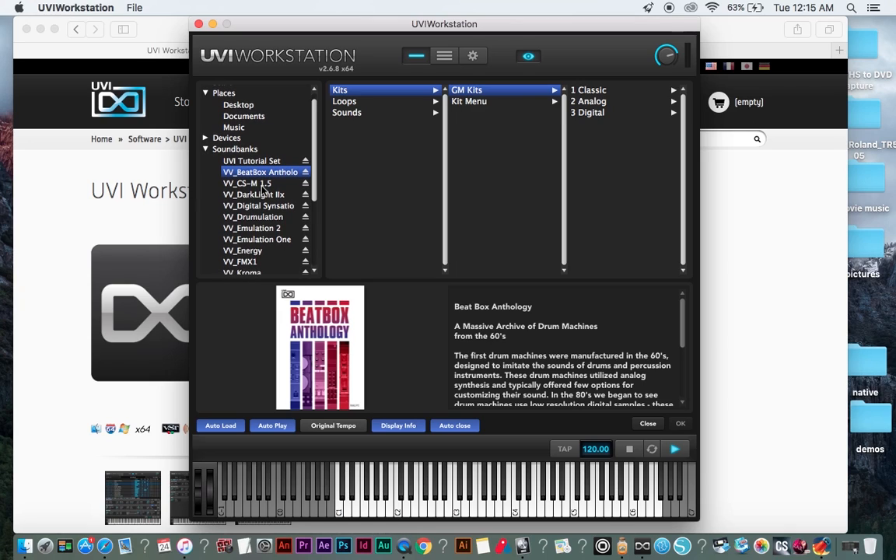
{"action": "left_click", "coordinate": [248, 184]}
{"action": "left_click", "coordinate": [249, 195]}
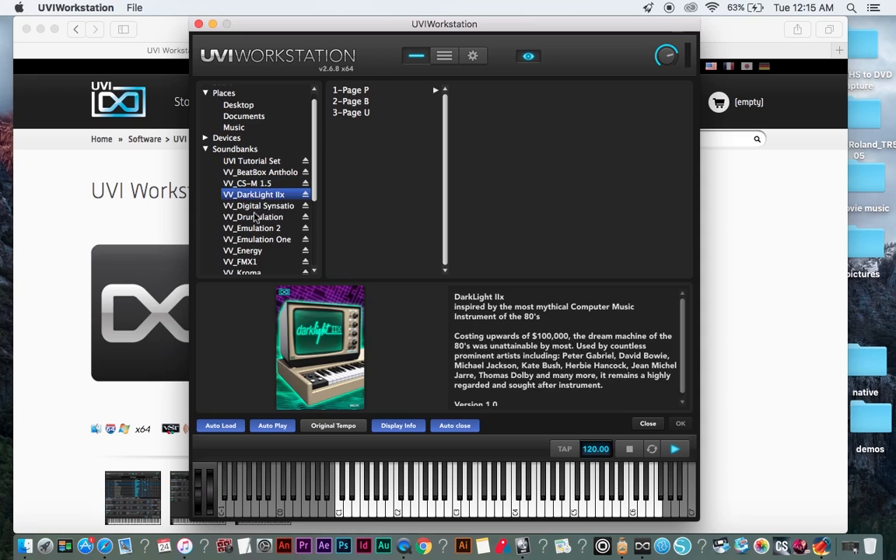
{"action": "left_click", "coordinate": [253, 217]}
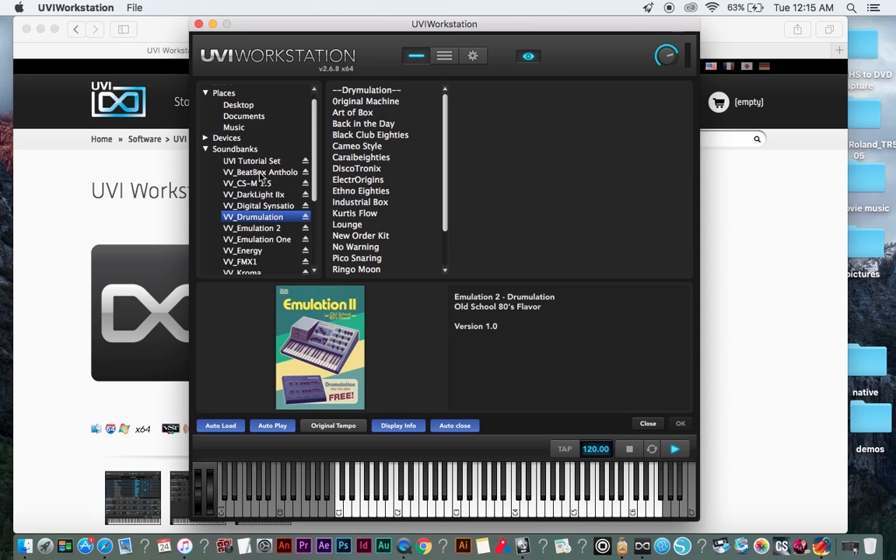
{"action": "left_click", "coordinate": [253, 206]}
{"action": "left_click", "coordinate": [250, 228]}
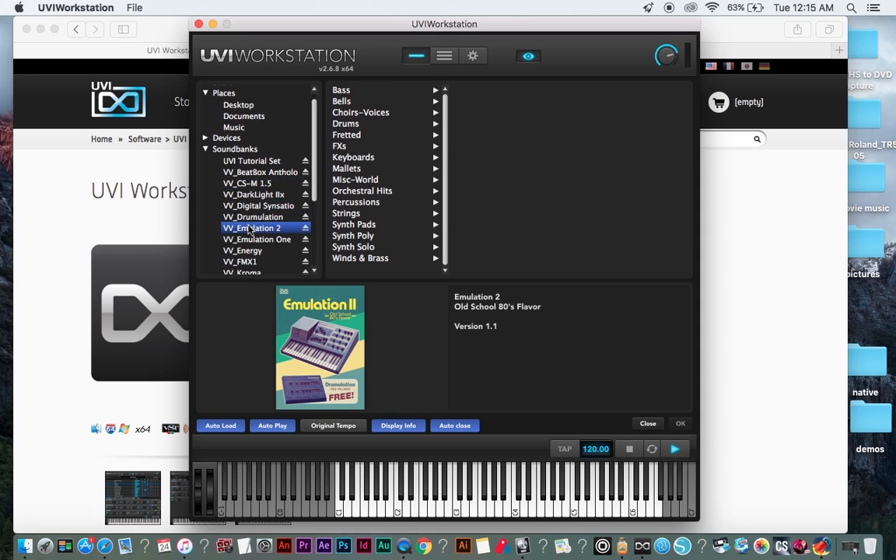
{"action": "left_click", "coordinate": [255, 240]}
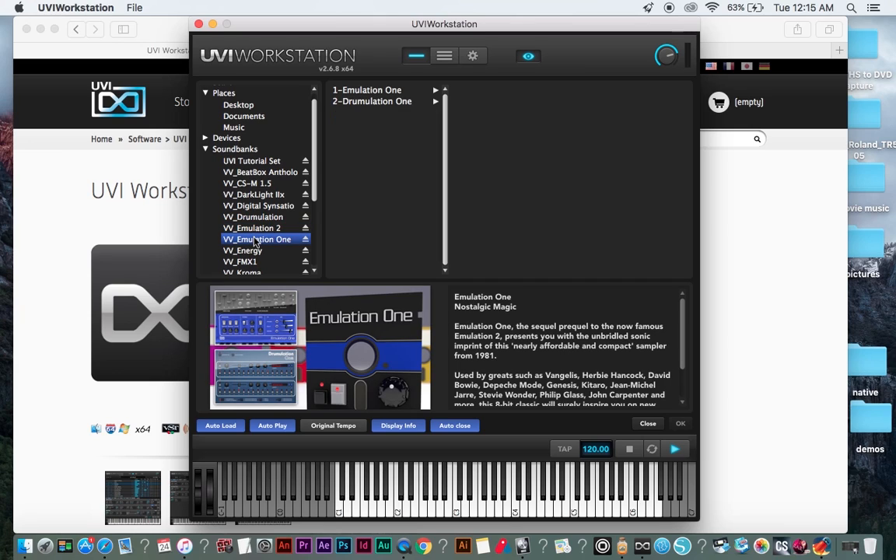
Show Emulation One's Bass presets, then its Synths category
{"action": "left_click", "coordinate": [366, 90]}
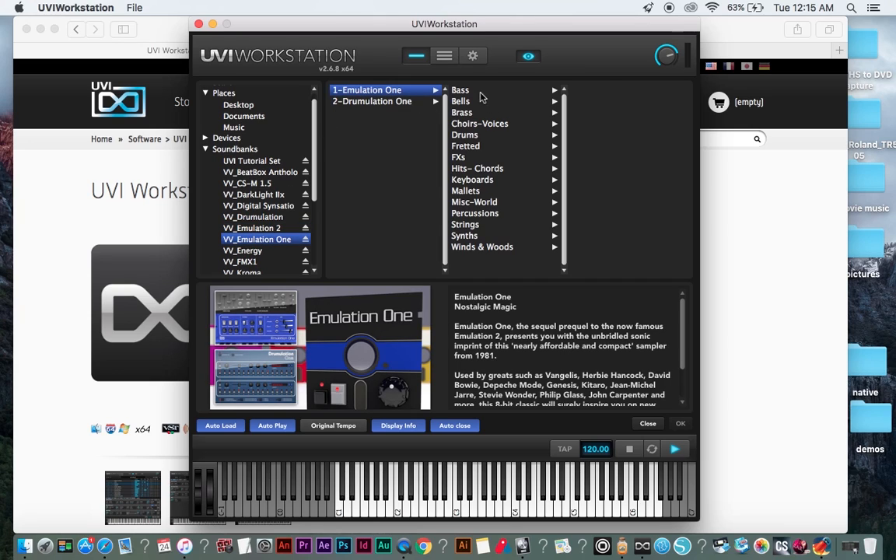
{"action": "left_click", "coordinate": [461, 91]}
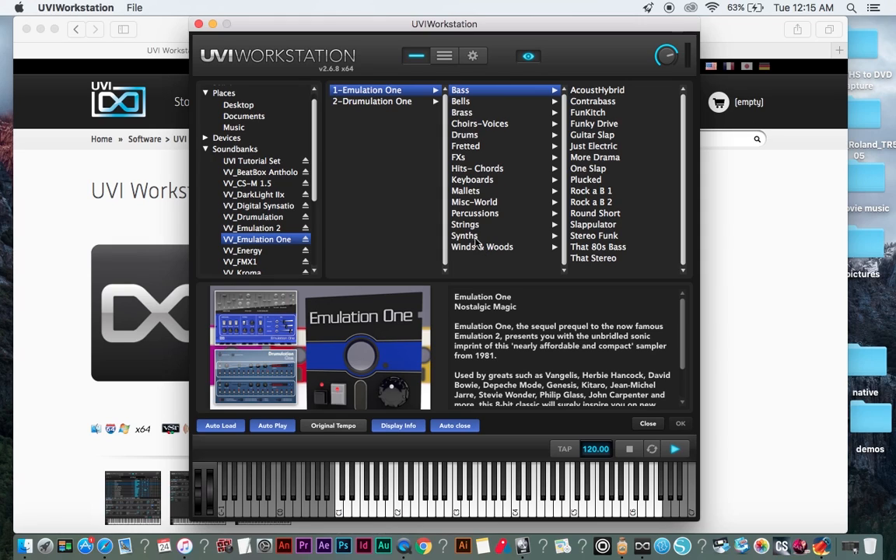
{"action": "left_click", "coordinate": [464, 236]}
Load Best Pad, then step through Brass Polysyn and Deep 8B Pad to DX Seven Oaks
{"action": "double_click", "coordinate": [587, 90]}
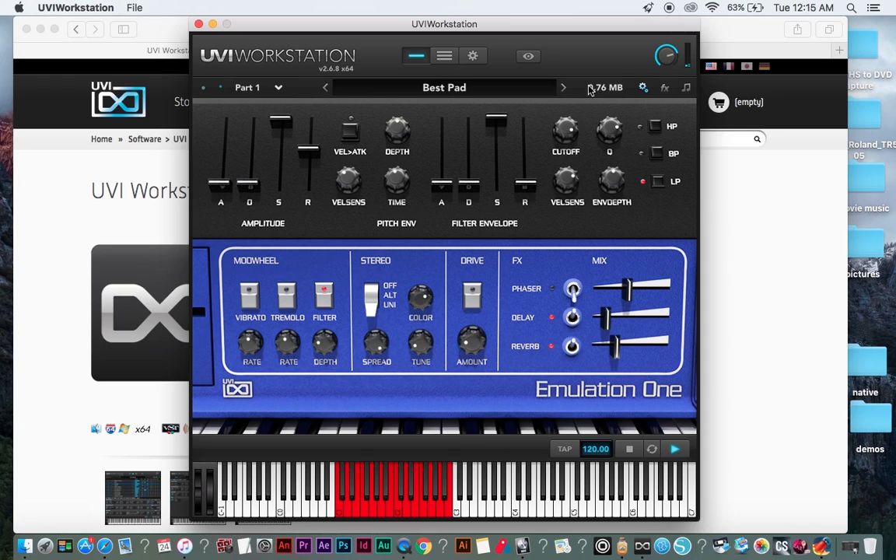
{"action": "left_click", "coordinate": [563, 87]}
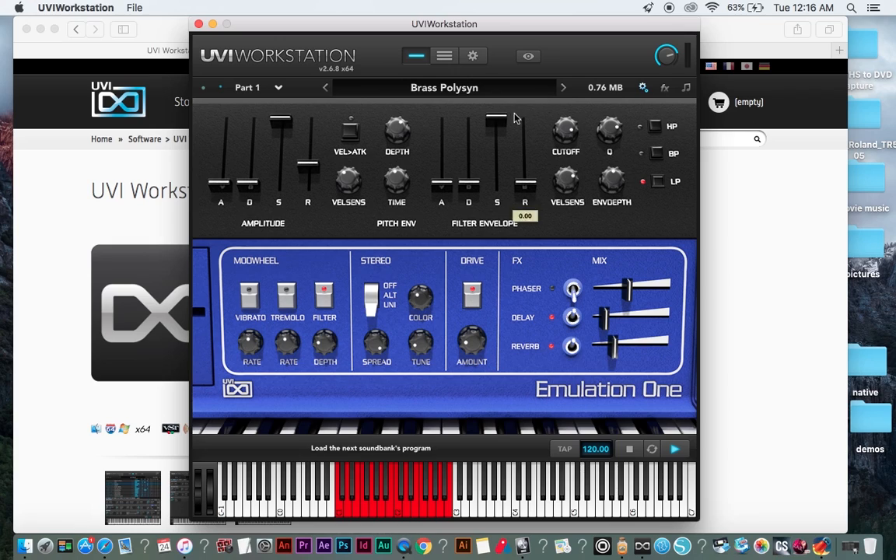
{"action": "left_click", "coordinate": [563, 87]}
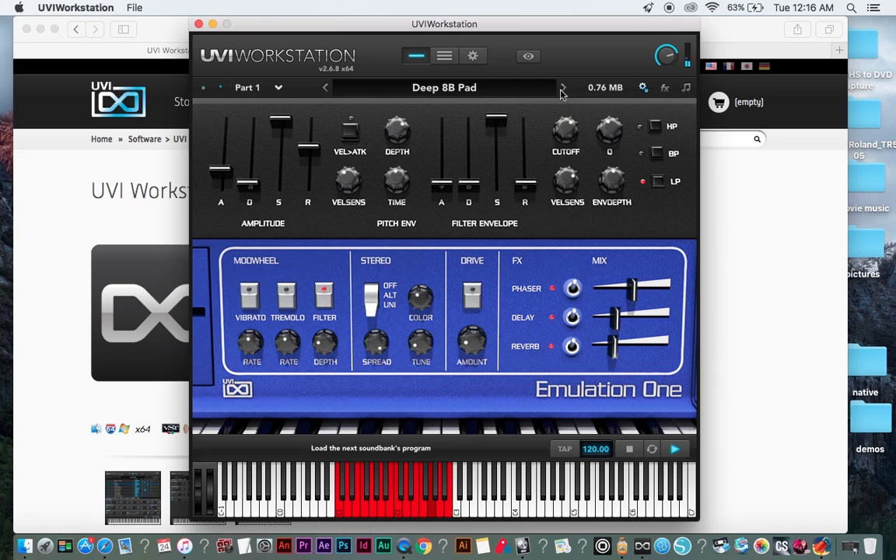
{"action": "left_click", "coordinate": [562, 87]}
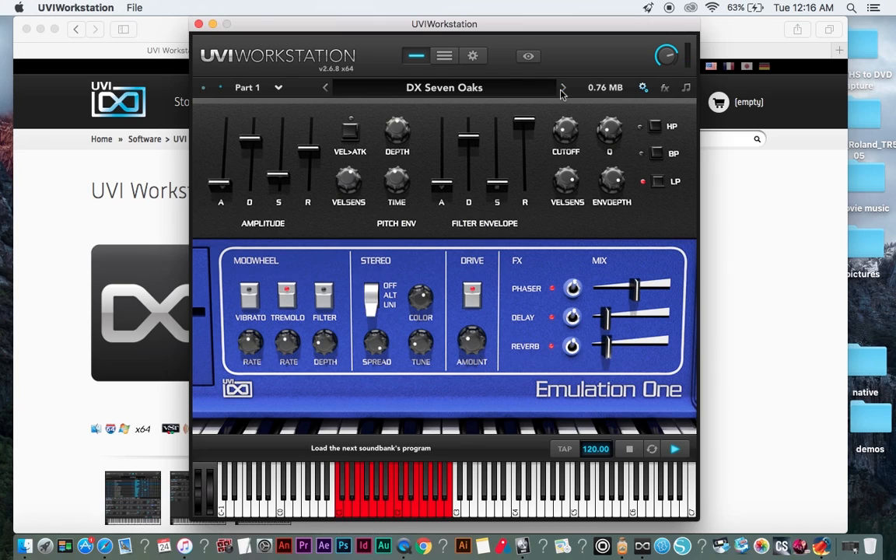
Bring up Logic Pro X, close the web page behind and move the UVI window left
{"action": "left_click", "coordinate": [522, 546]}
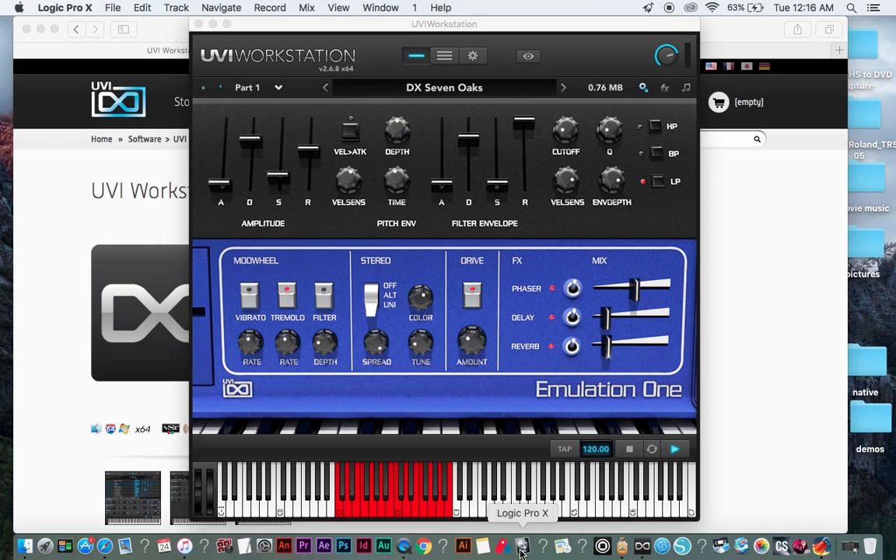
{"action": "left_click", "coordinate": [26, 29]}
{"action": "left_click_drag", "start_coordinate": [382, 24], "coordinate": [304, 23]}
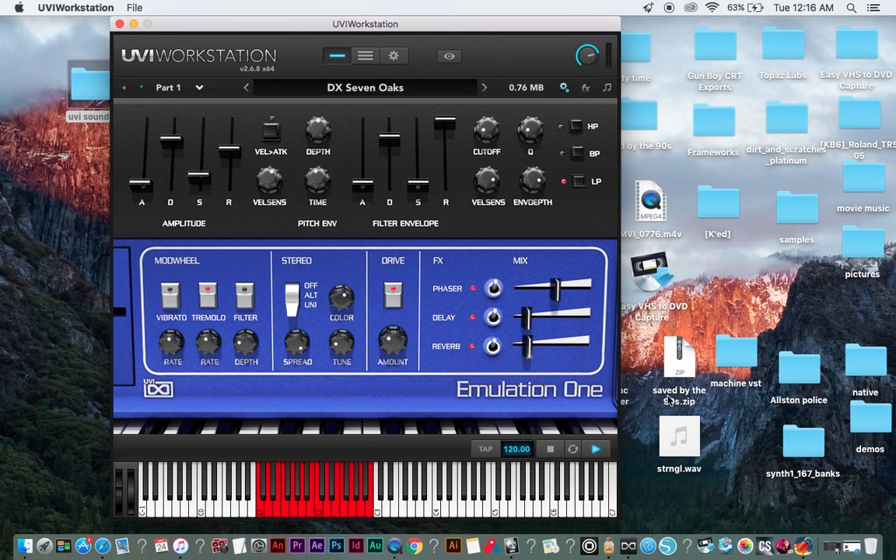
Play the trigger warning song, toggling solo on Inst 1, then select the Inst 1 track
{"action": "left_click", "coordinate": [731, 547]}
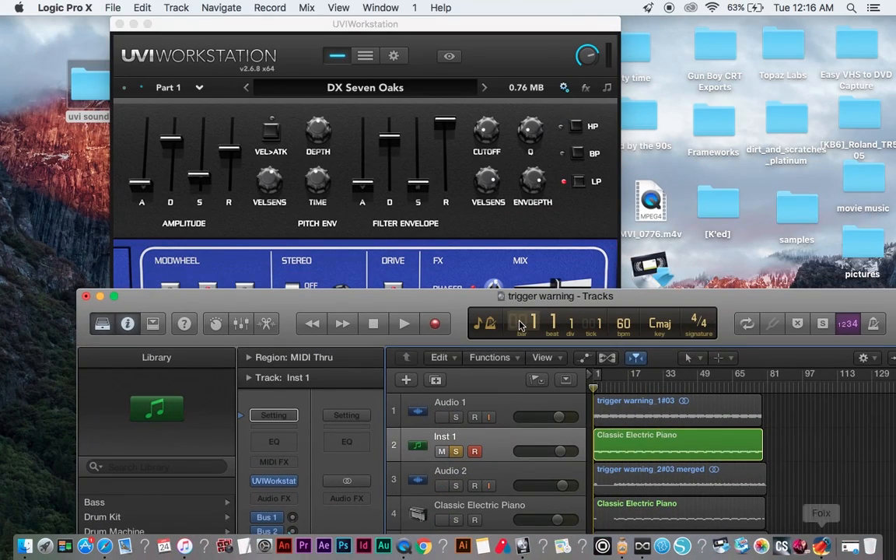
{"action": "left_click_drag", "start_coordinate": [498, 297], "coordinate": [438, 23]}
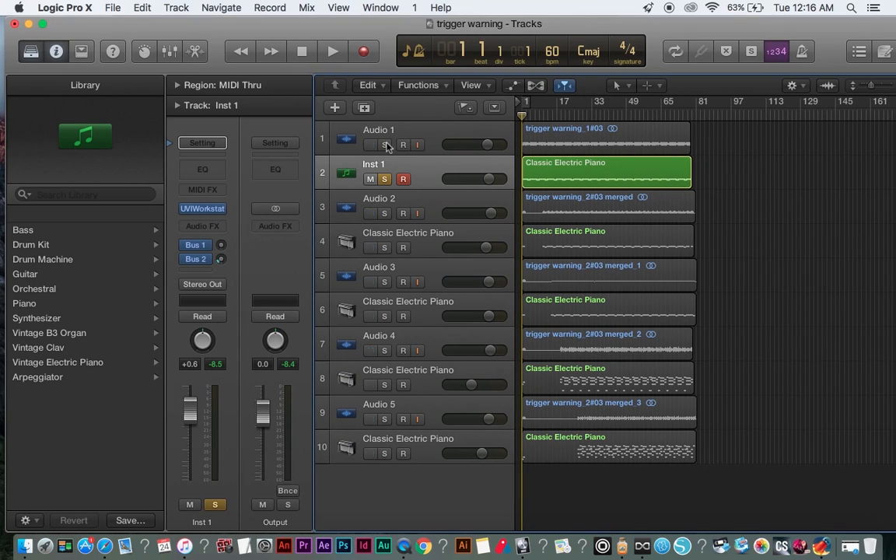
{"action": "left_click", "coordinate": [383, 180]}
{"action": "key", "text": "space"}
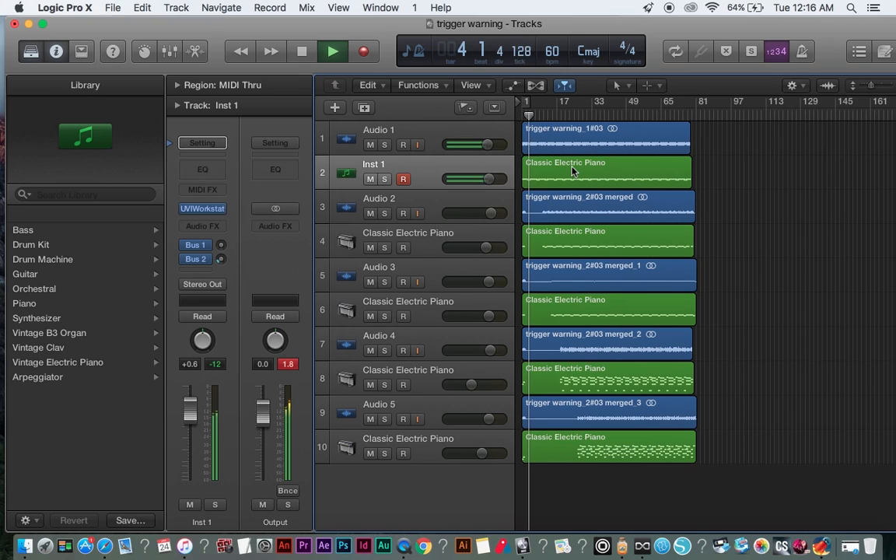
{"action": "left_click", "coordinate": [384, 180]}
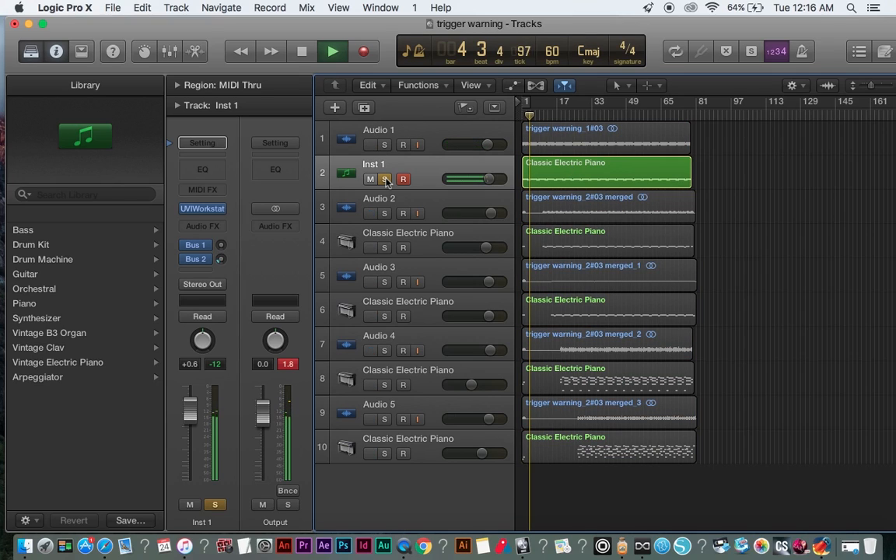
{"action": "left_click", "coordinate": [435, 164]}
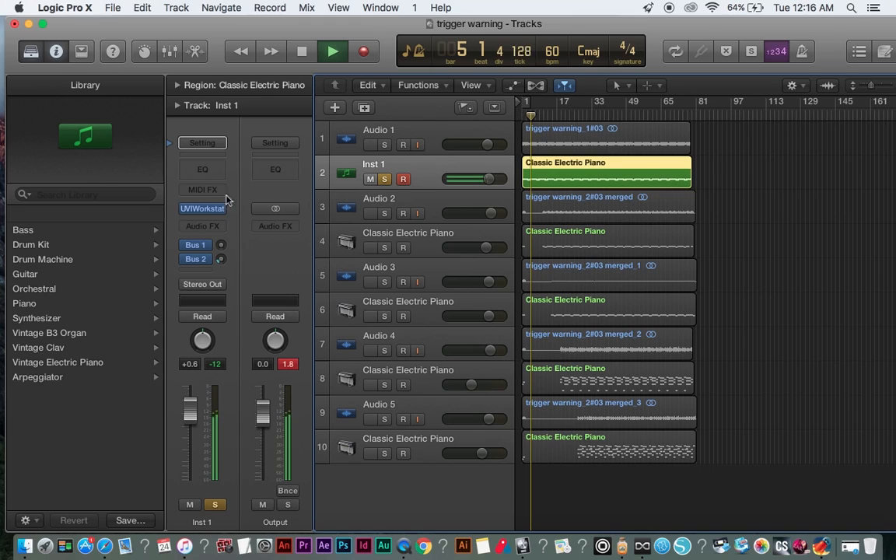
Step the plugin's Emulation II presets from Diganalog Harp through Jarre Poly Glide to Machinery, then show the browser
{"action": "left_click", "coordinate": [203, 209]}
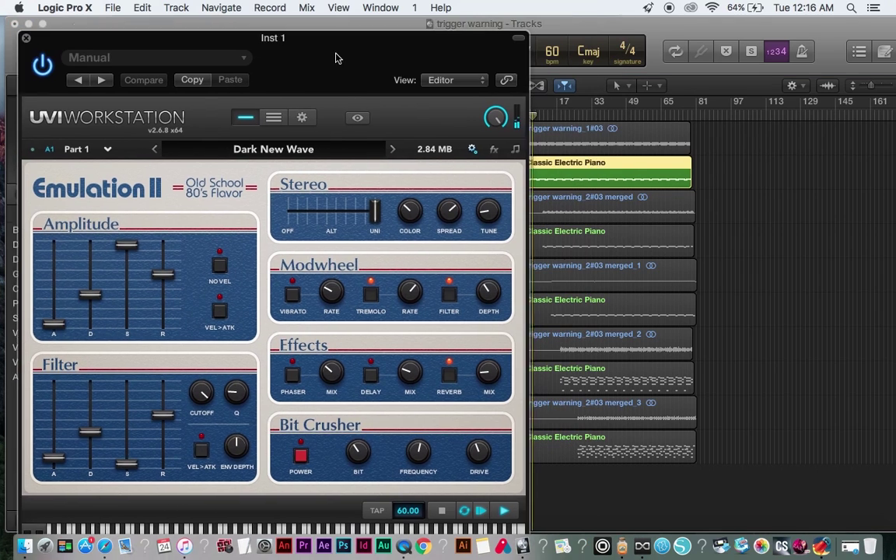
{"action": "mouse_move", "coordinate": [433, 62]}
{"action": "left_mouse_down"}
{"action": "mouse_move", "coordinate": [232, 175]}
{"action": "mouse_move", "coordinate": [731, 166]}
{"action": "mouse_move", "coordinate": [640, 46]}
{"action": "left_mouse_up"}
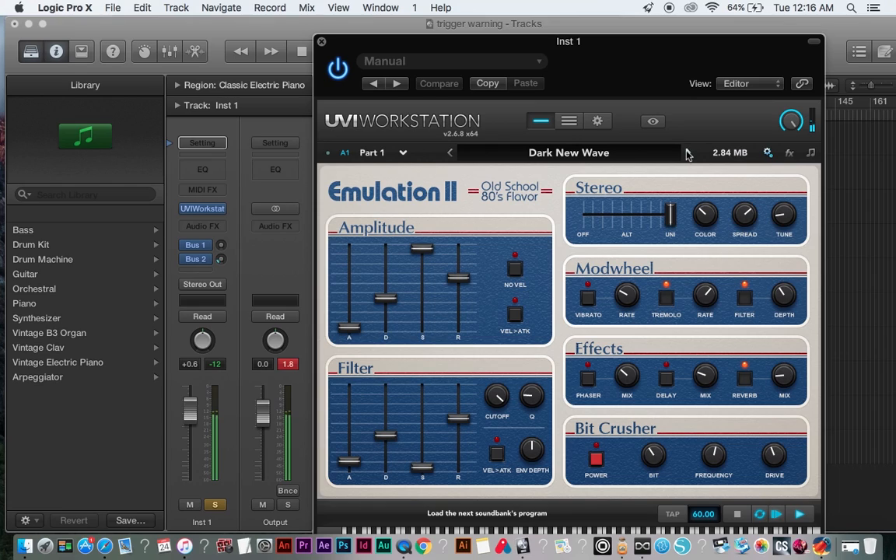
{"action": "left_click", "coordinate": [686, 152]}
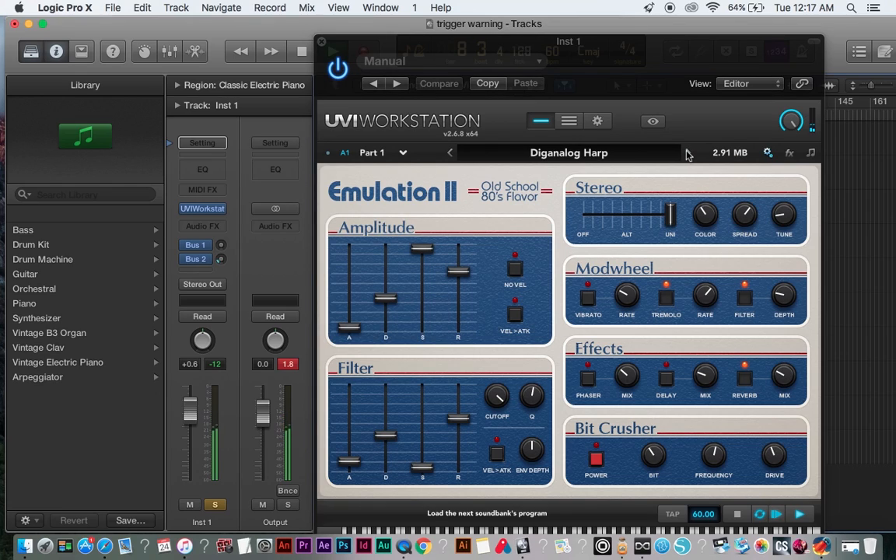
{"action": "left_click", "coordinate": [688, 153]}
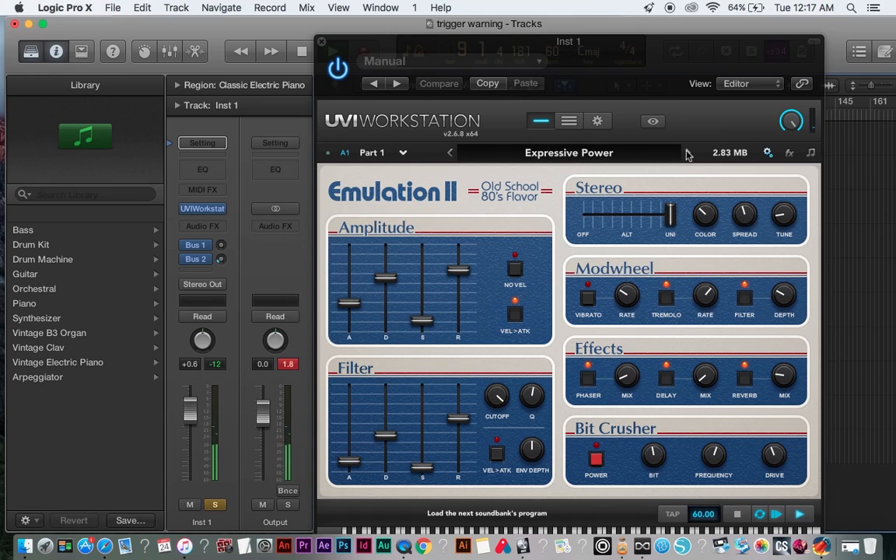
{"action": "left_click", "coordinate": [688, 153]}
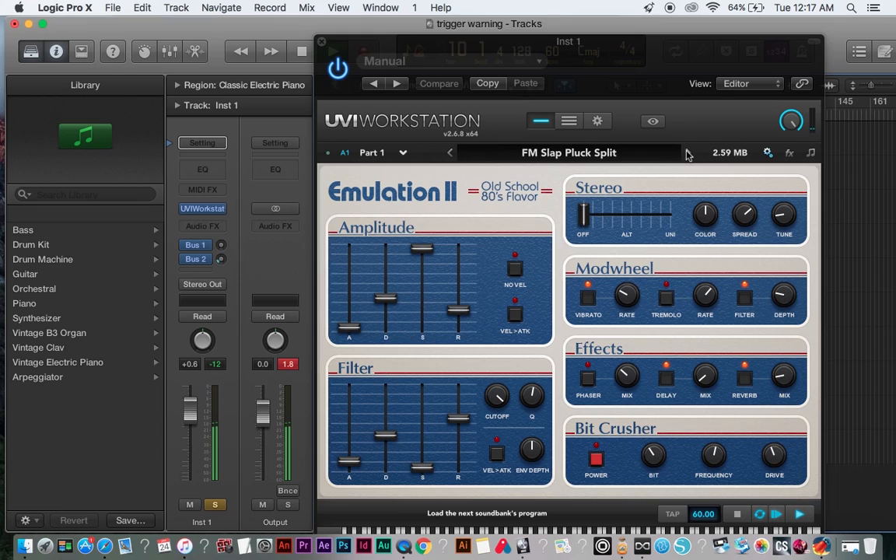
{"action": "left_click", "coordinate": [688, 153]}
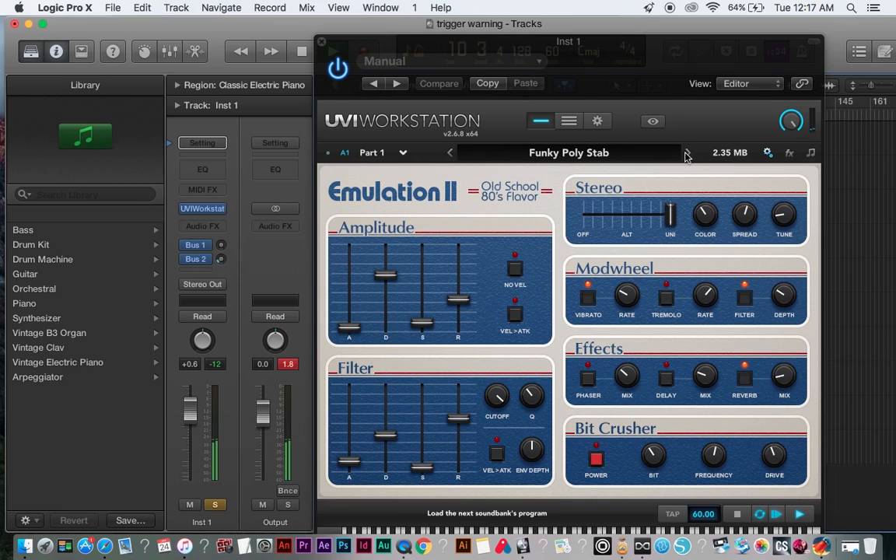
{"action": "left_click", "coordinate": [687, 153]}
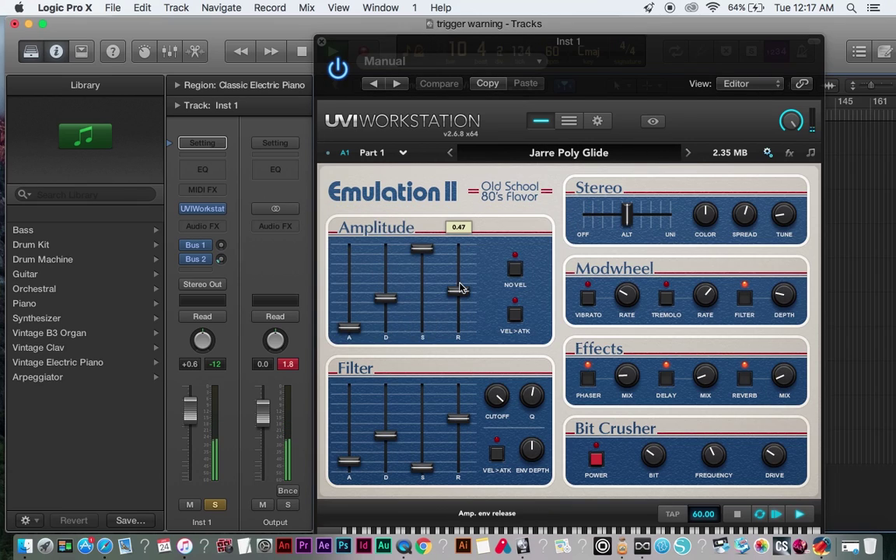
{"action": "left_click", "coordinate": [688, 152]}
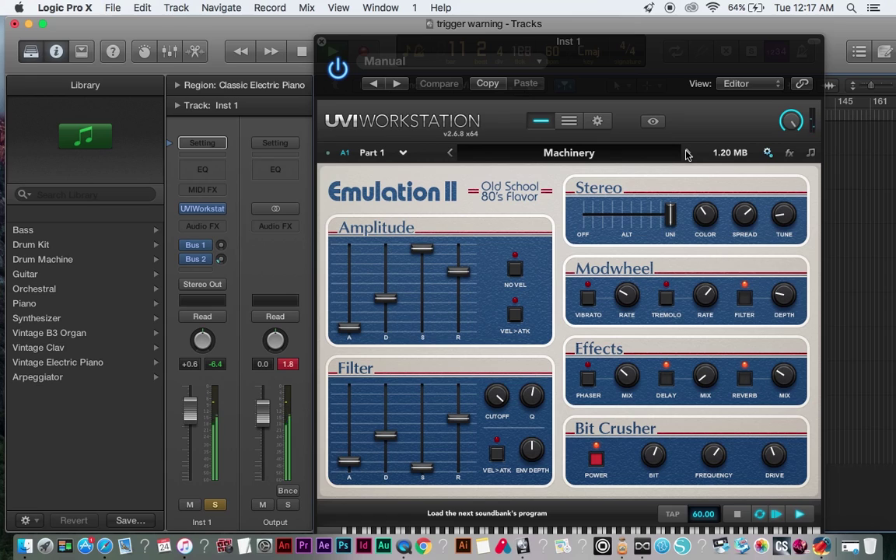
{"action": "left_click", "coordinate": [563, 155]}
{"action": "scroll", "coordinate": [376, 325], "scroll_direction": "down", "scroll_amount": 5}
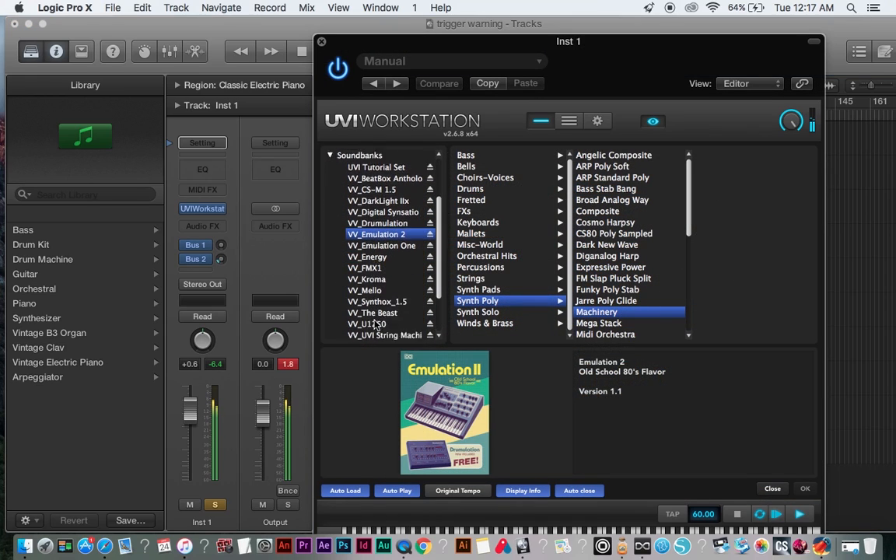
{"action": "scroll", "coordinate": [376, 326], "scroll_direction": "down", "scroll_amount": 3}
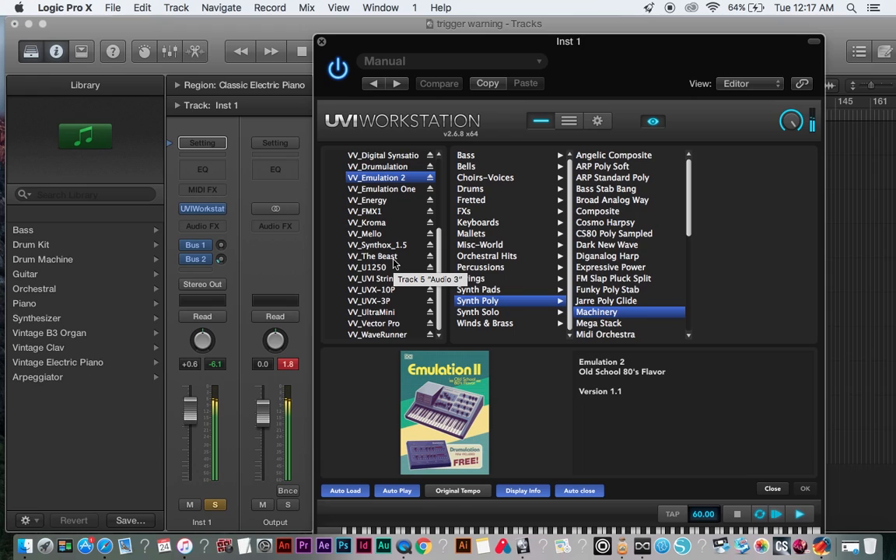
Load 80s Brass Lead from the VV_FMX1 soundbank's Lead category
{"action": "left_click", "coordinate": [366, 211]}
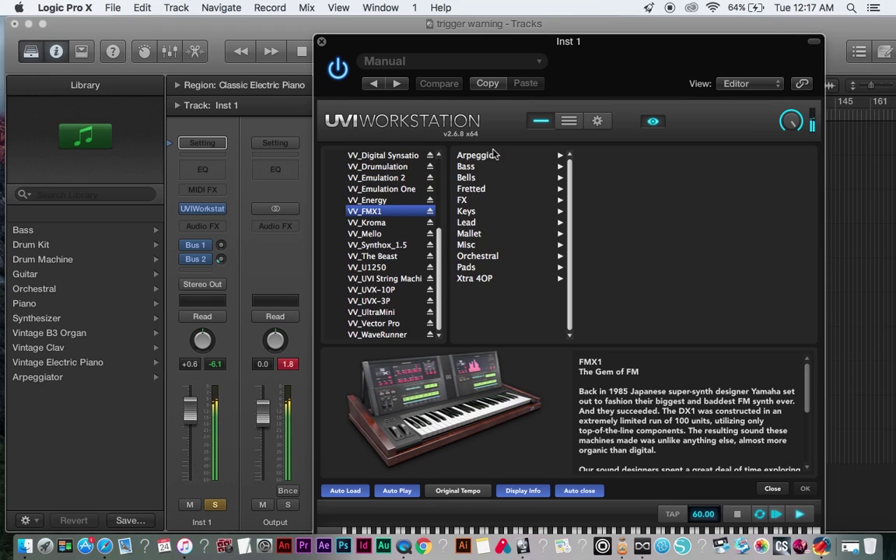
{"action": "left_click", "coordinate": [467, 222]}
{"action": "left_click", "coordinate": [605, 154]}
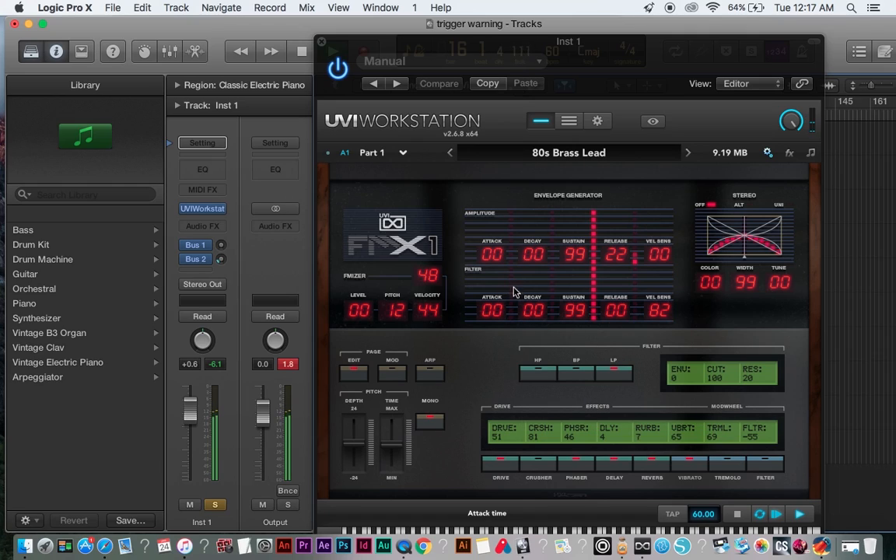
Raise 80s Brass Lead's filter release to about 48 and amplitude release to about 66
{"action": "mouse_move", "coordinate": [615, 310]}
{"action": "left_mouse_down"}
{"action": "mouse_move", "coordinate": [628, 246]}
{"action": "mouse_move", "coordinate": [623, 189]}
{"action": "left_mouse_up"}
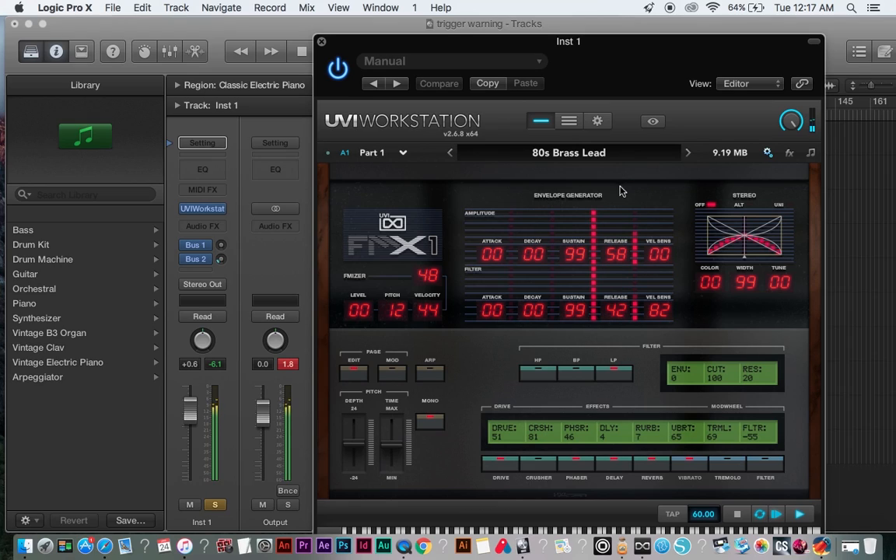
{"action": "left_click_drag", "start_coordinate": [617, 255], "coordinate": [619, 241]}
{"action": "left_click_drag", "start_coordinate": [616, 310], "coordinate": [617, 299]}
{"action": "left_click_drag", "start_coordinate": [617, 254], "coordinate": [624, 251]}
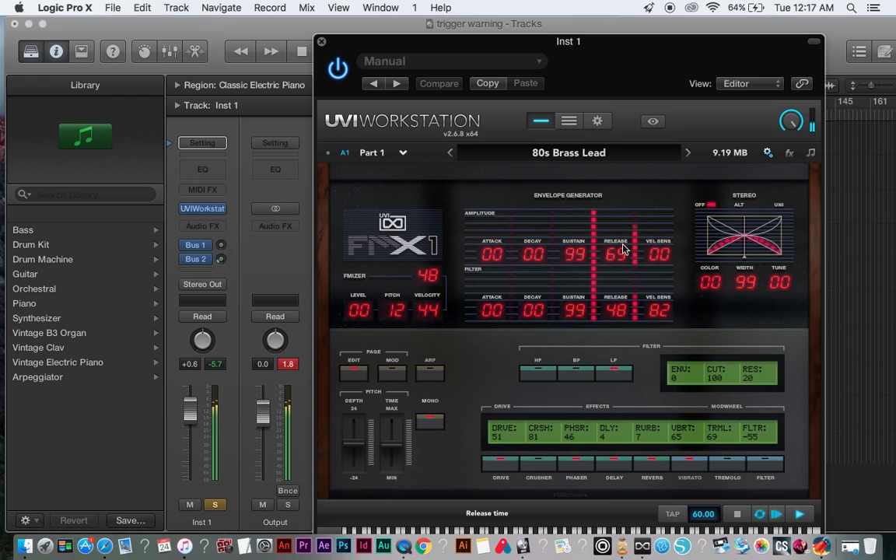
Switch to Hybrid CS80 Solo, raise its filter release to 99 and close the instrument window
{"action": "left_click", "coordinate": [688, 152]}
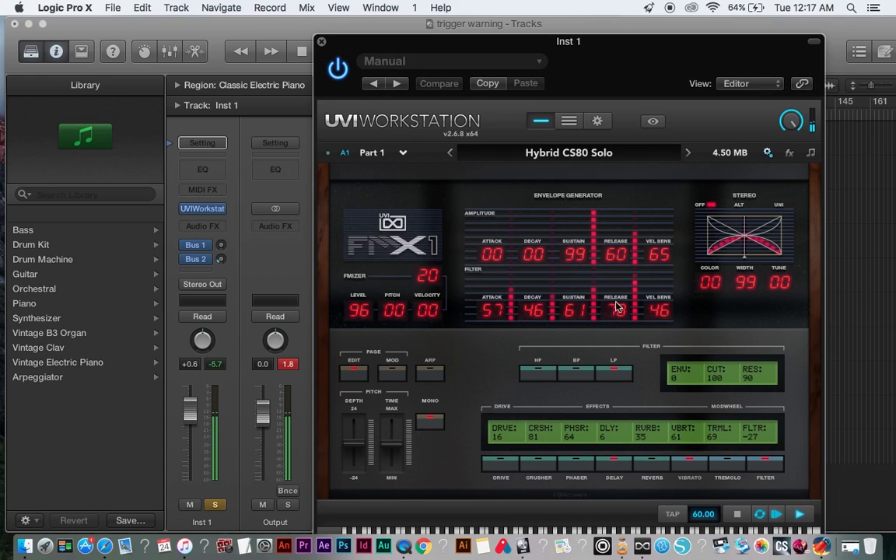
{"action": "left_click_drag", "start_coordinate": [617, 309], "coordinate": [627, 268]}
{"action": "left_click", "coordinate": [324, 42]}
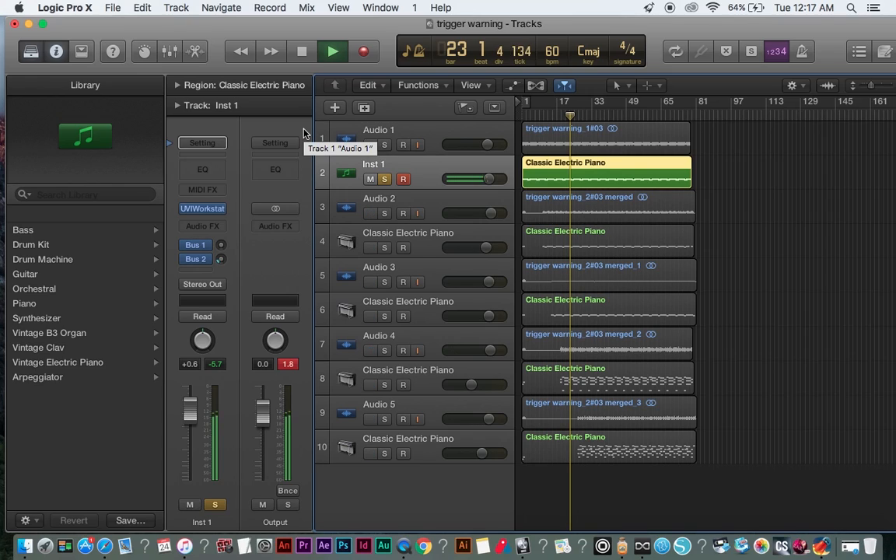
Stop playback of the Logic Pro X song
{"action": "key", "text": "space"}
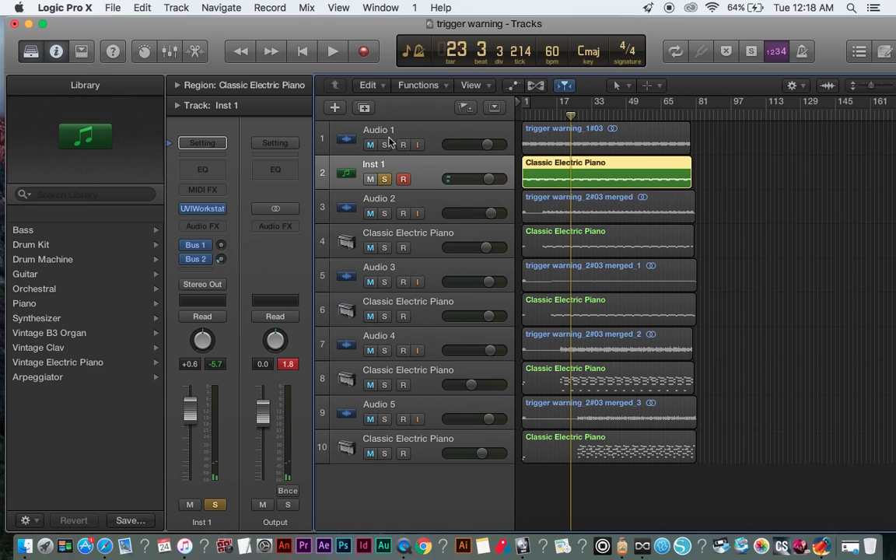
Return to standalone UVI Workstation and show the UVI Tutorial Set soundbank in the browser
{"action": "key", "text": "super+h"}
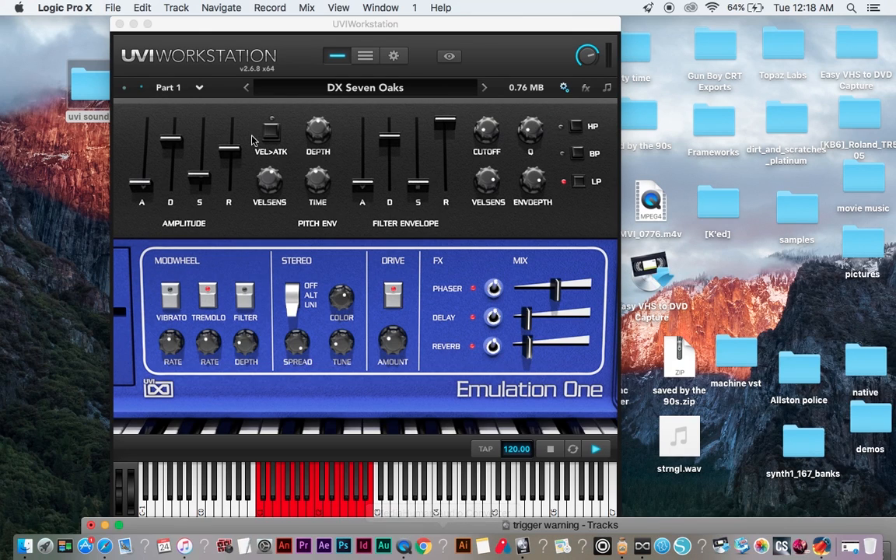
{"action": "left_click", "coordinate": [311, 94]}
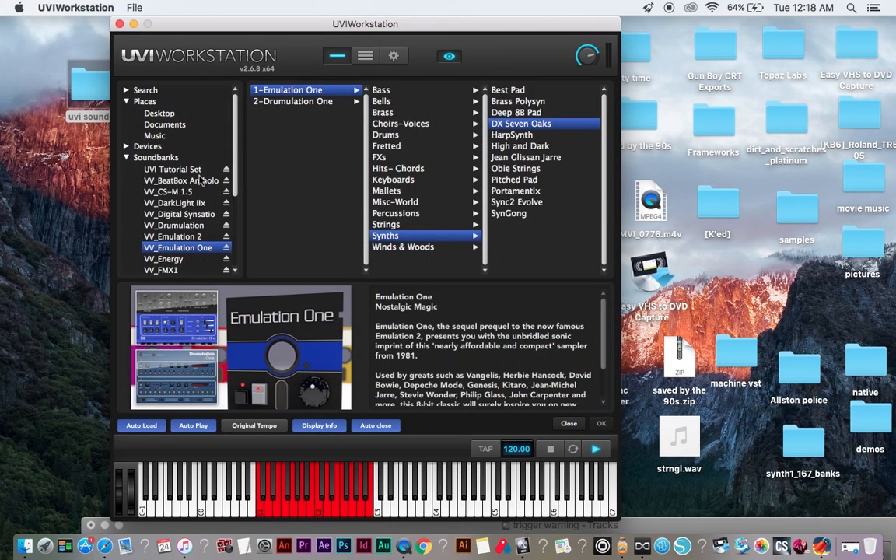
{"action": "left_click", "coordinate": [171, 170]}
Step through the mounted Vintage Vault soundbanks, viewing Beat Box Anthology and ending on CS-M 1.5
{"action": "key", "text": "Down"}
{"action": "key", "text": "Down"}
{"action": "key", "text": "Down"}
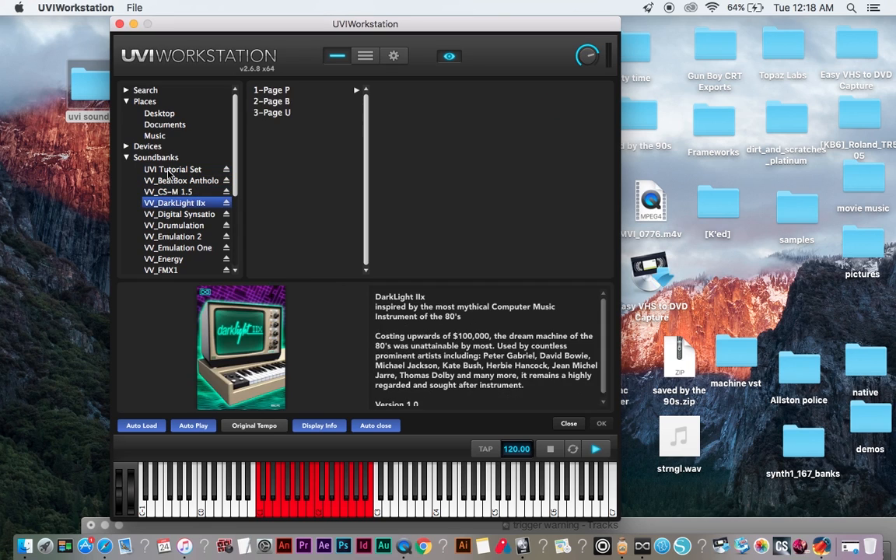
{"action": "key", "text": "Down"}
{"action": "key", "text": "Down"}
{"action": "key", "text": "Down"}
{"action": "key", "text": "Down"}
{"action": "key", "text": "Down"}
{"action": "key", "text": "Down"}
{"action": "key", "text": "Down"}
{"action": "key", "text": "Down"}
{"action": "key", "text": "Down"}
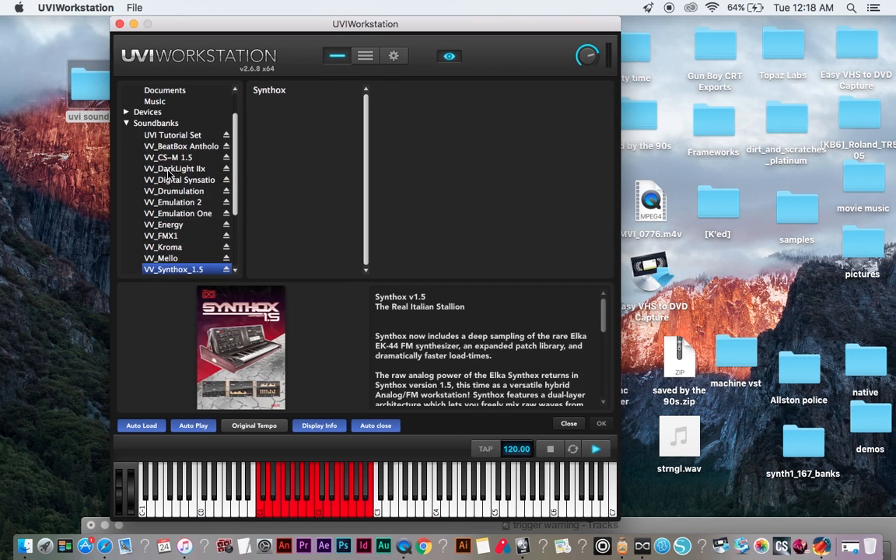
{"action": "key", "text": "Down"}
{"action": "key", "text": "Down"}
{"action": "key", "text": "Down"}
{"action": "key", "text": "Down"}
{"action": "key", "text": "Down"}
{"action": "key", "text": "Down"}
{"action": "key", "text": "Down"}
{"action": "key", "text": "Down"}
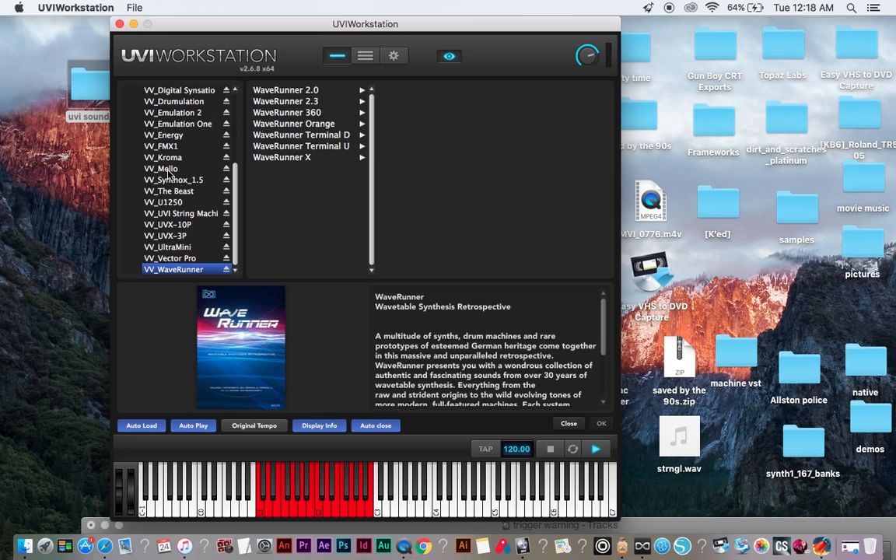
{"action": "key", "text": "Up"}
{"action": "key", "text": "Up"}
{"action": "key", "text": "Up"}
{"action": "key", "text": "Up"}
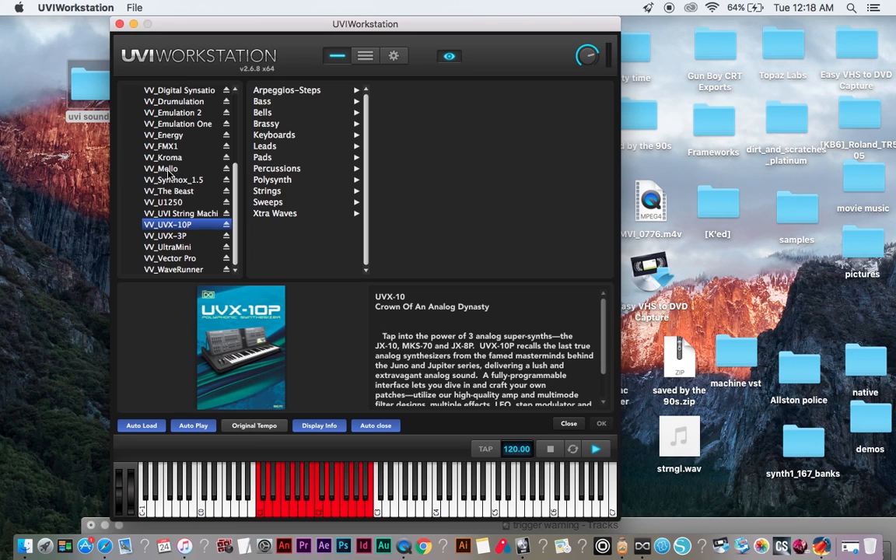
{"action": "scroll", "coordinate": [169, 172], "scroll_direction": "up", "scroll_amount": 3}
{"action": "scroll", "coordinate": [169, 173], "scroll_direction": "up", "scroll_amount": 3}
{"action": "scroll", "coordinate": [169, 173], "scroll_direction": "up", "scroll_amount": 3}
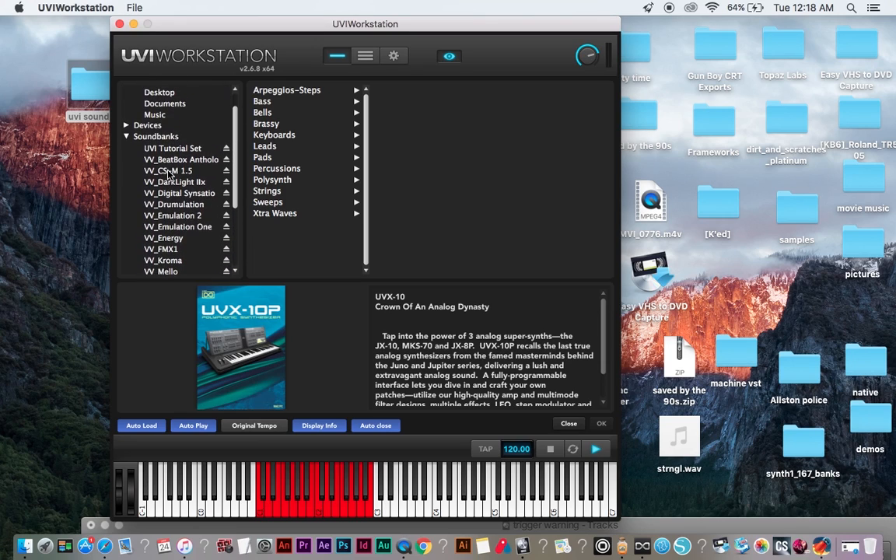
{"action": "scroll", "coordinate": [169, 172], "scroll_direction": "up", "scroll_amount": 2}
{"action": "left_click", "coordinate": [171, 162]}
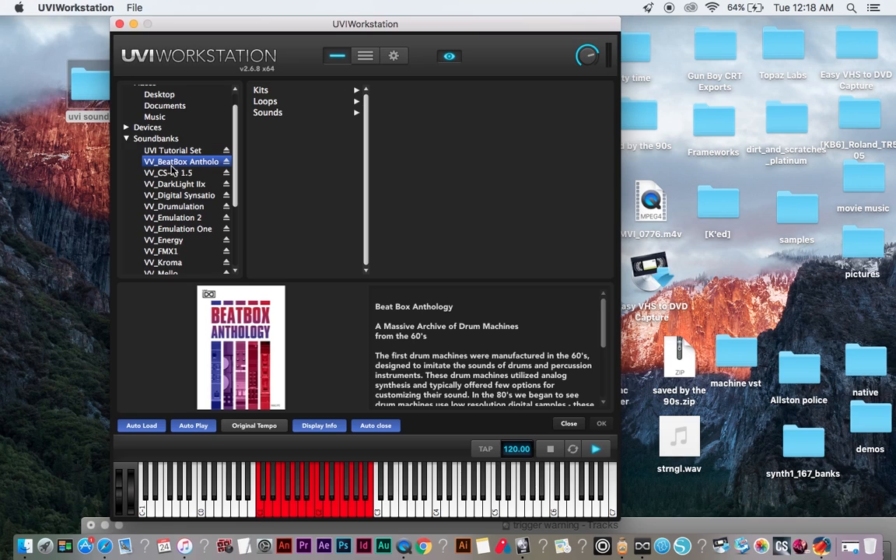
{"action": "left_click", "coordinate": [172, 173]}
{"action": "scroll", "coordinate": [172, 173], "scroll_direction": "down", "scroll_amount": 4}
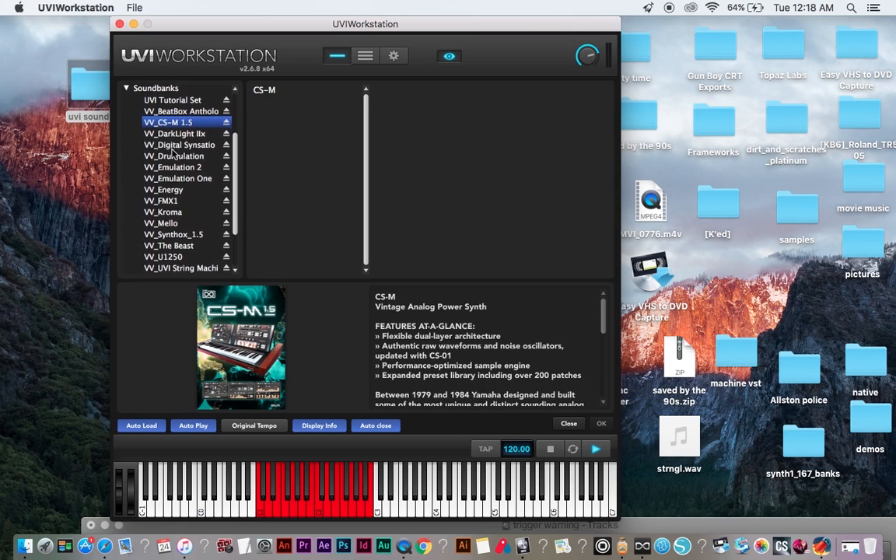
{"action": "scroll", "coordinate": [173, 163], "scroll_direction": "down", "scroll_amount": 4}
{"action": "scroll", "coordinate": [172, 152], "scroll_direction": "up", "scroll_amount": 4}
{"action": "scroll", "coordinate": [173, 151], "scroll_direction": "down", "scroll_amount": 4}
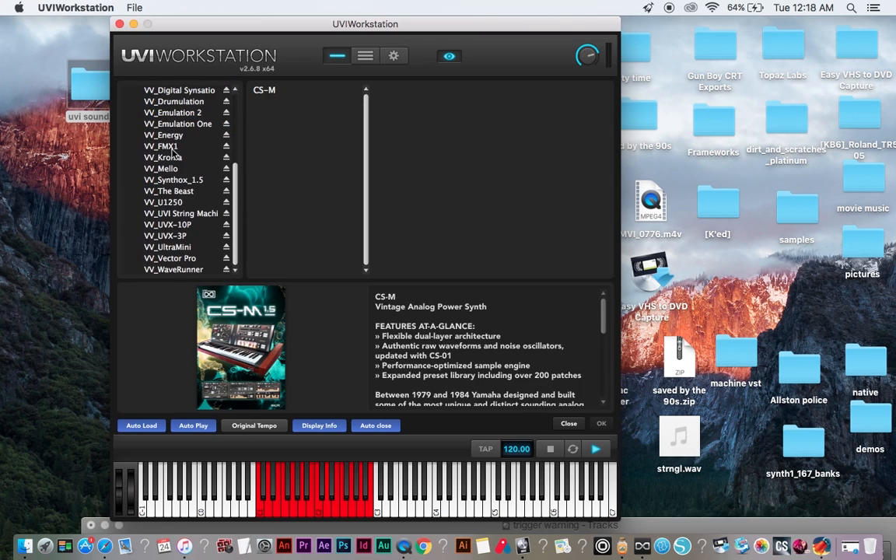
{"action": "scroll", "coordinate": [173, 152], "scroll_direction": "up", "scroll_amount": 5}
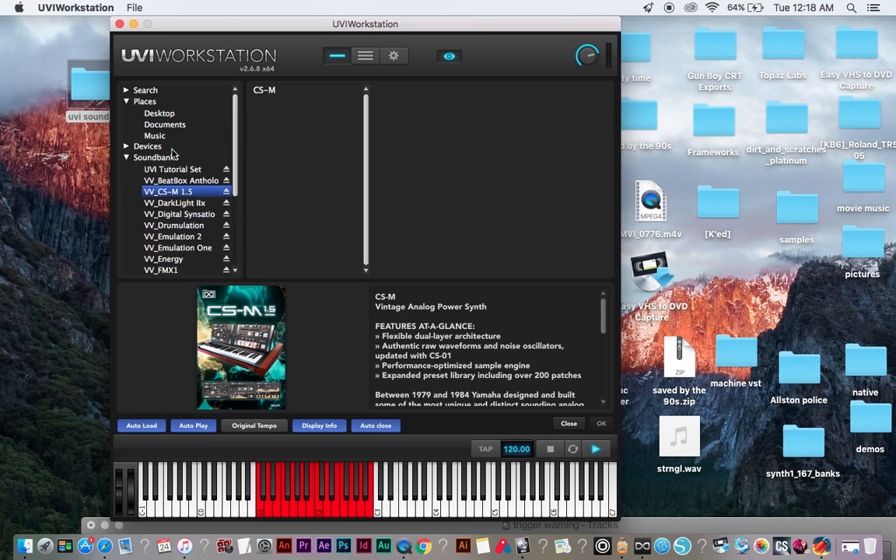